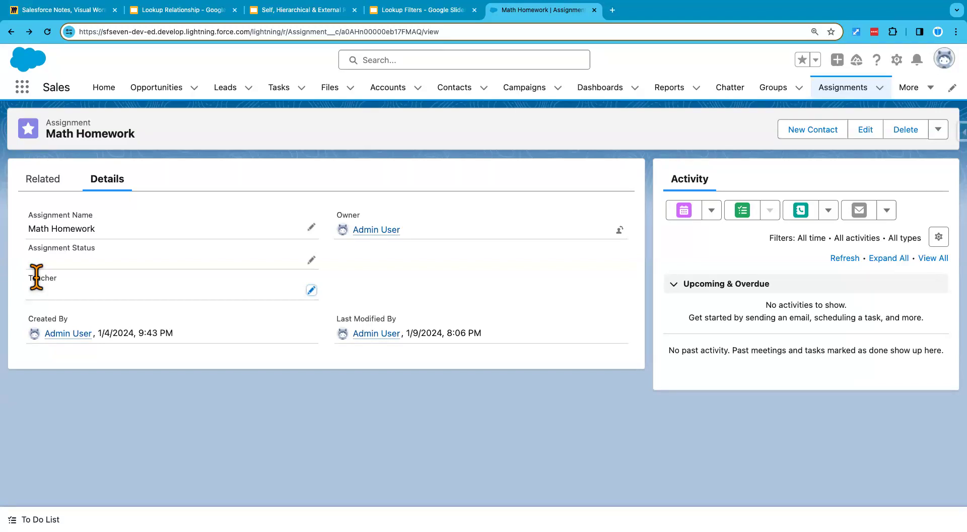
Open the Apartments list and view the details of the apartment record 101 at South Building.
{"action": "left_click", "coordinate": [22, 87]}
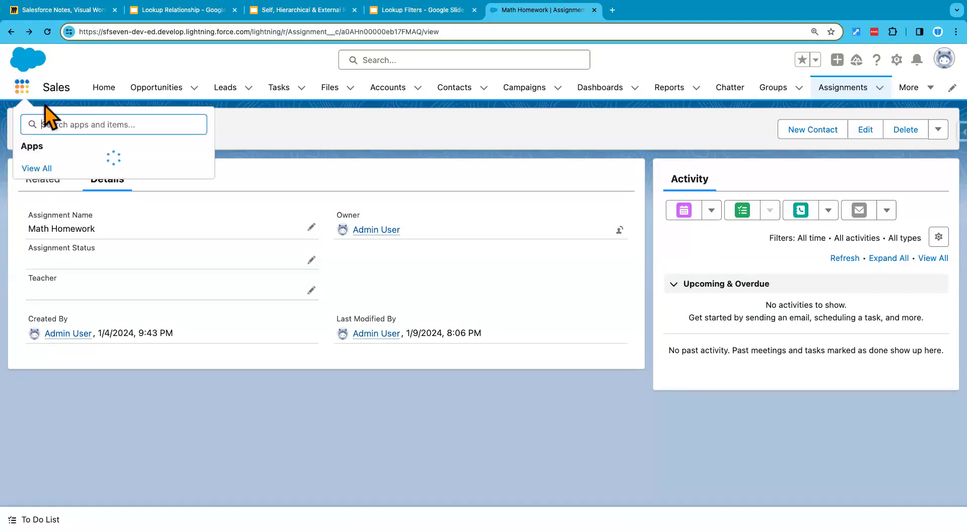
{"action": "left_click", "coordinate": [924, 88]}
{"action": "left_click", "coordinate": [924, 89]}
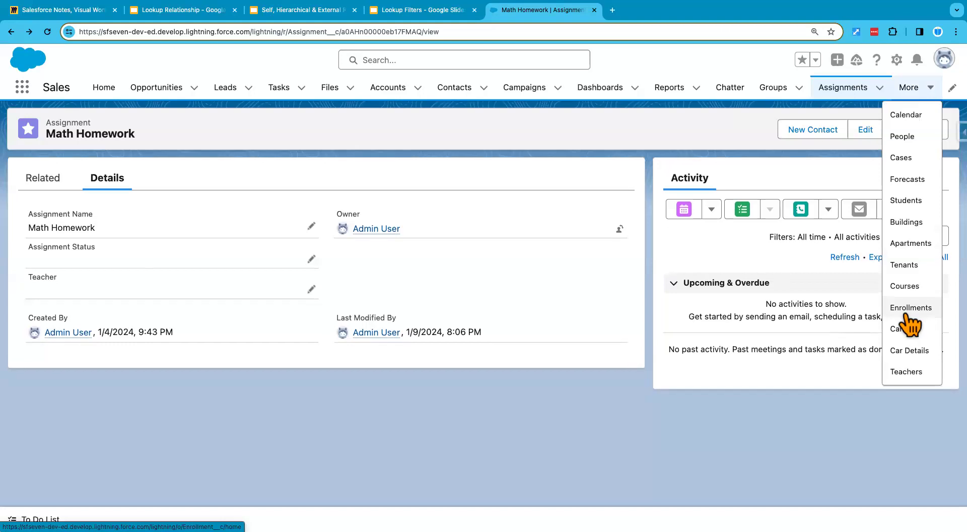
{"action": "left_click", "coordinate": [913, 244]}
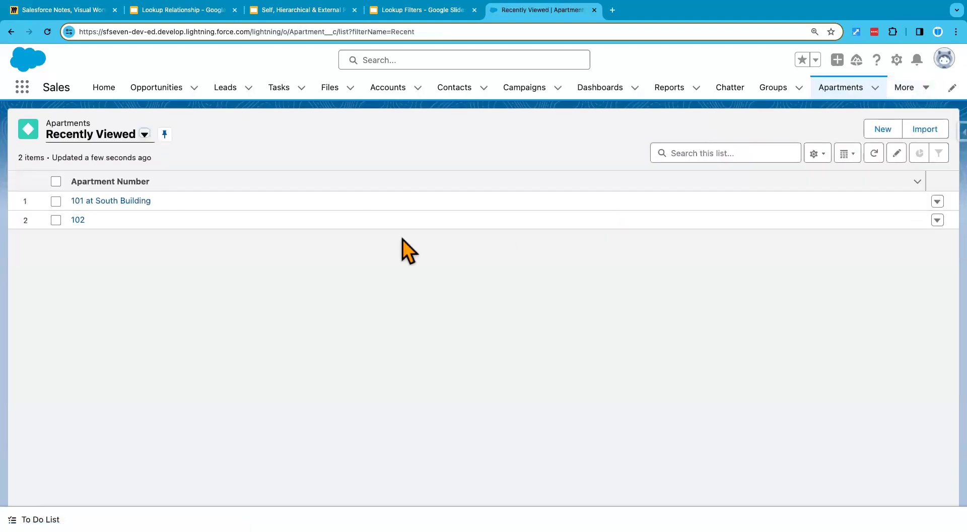
{"action": "left_click", "coordinate": [126, 202]}
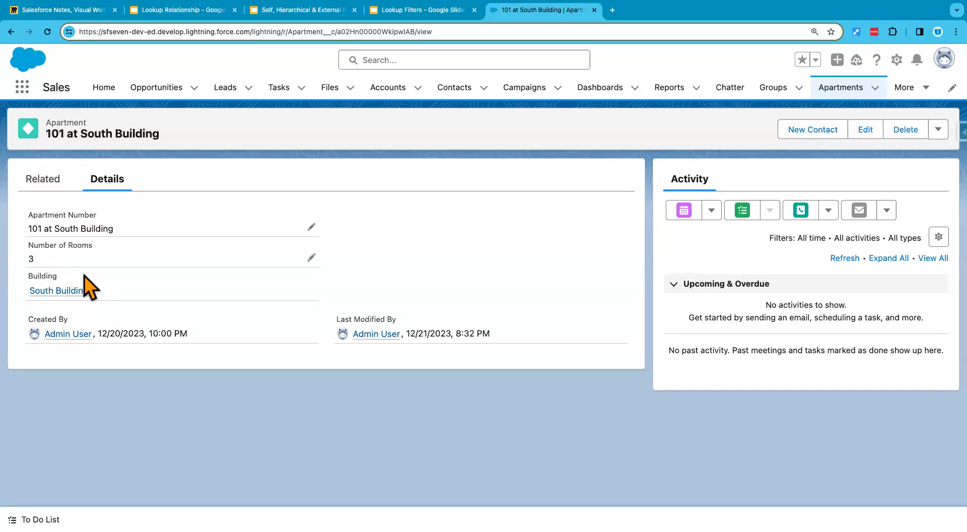
Check the required Building lookup in a new apartment form, leave it empty, and close the form without saving.
{"action": "left_click", "coordinate": [841, 92]}
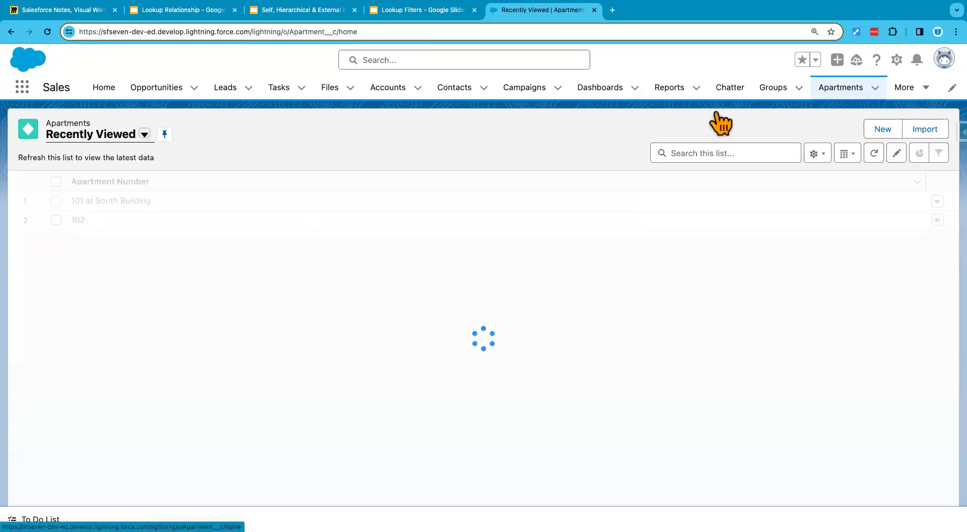
{"action": "left_click", "coordinate": [881, 132]}
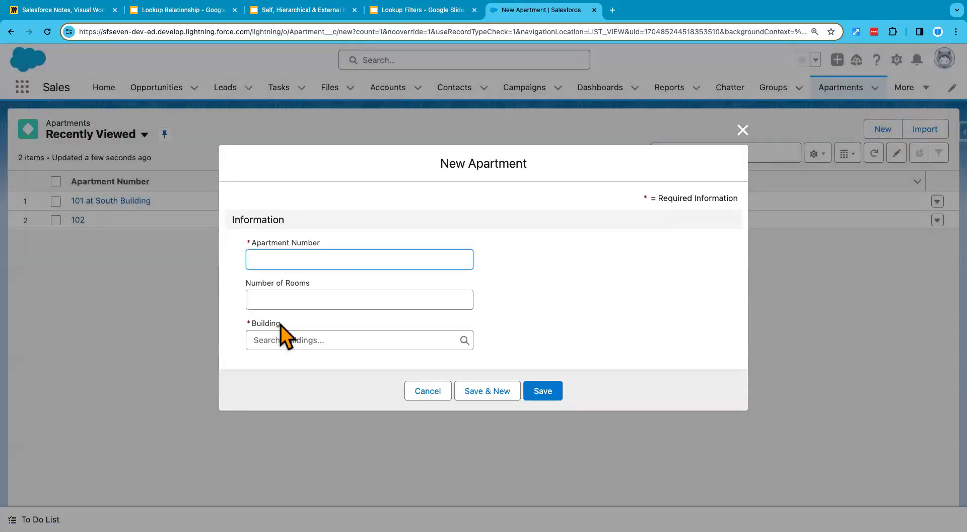
{"action": "left_click", "coordinate": [290, 339]}
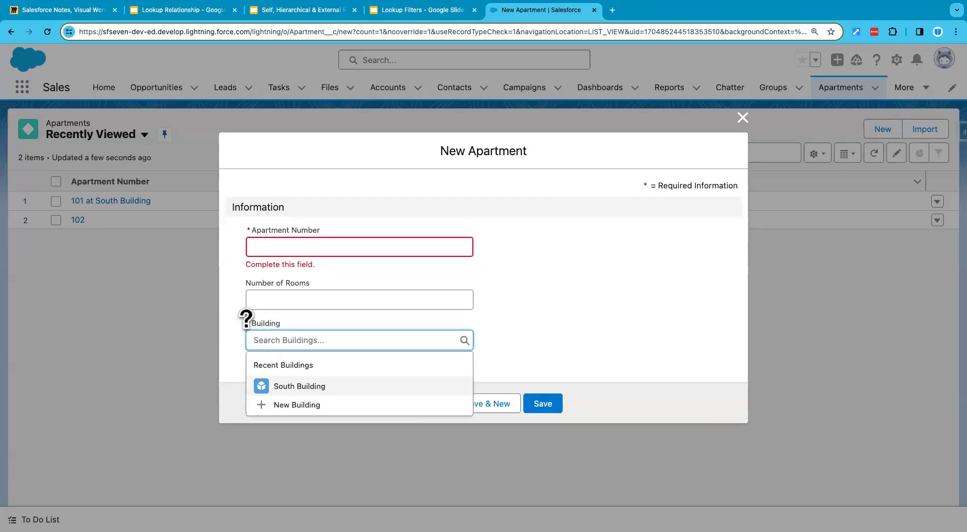
{"action": "left_click", "coordinate": [230, 328]}
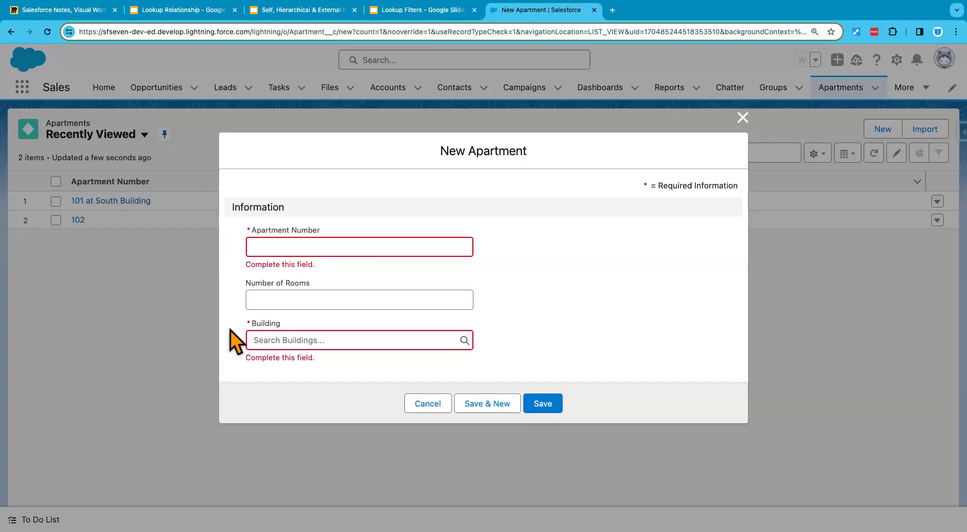
{"action": "left_click", "coordinate": [742, 119]}
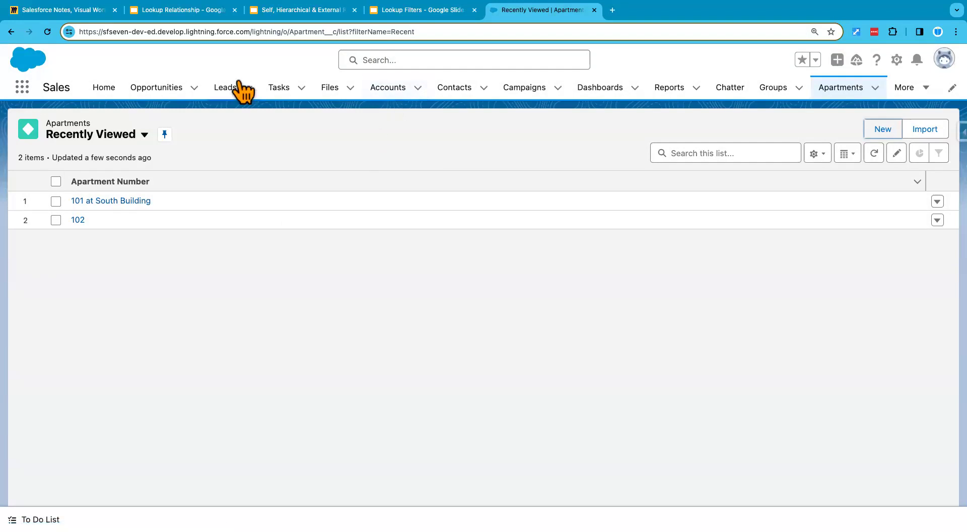
Review the Lookup Relationship characteristics slide in Google Slides, and open the Math Homework assignment record in Salesforce.
{"action": "left_click", "coordinate": [191, 15]}
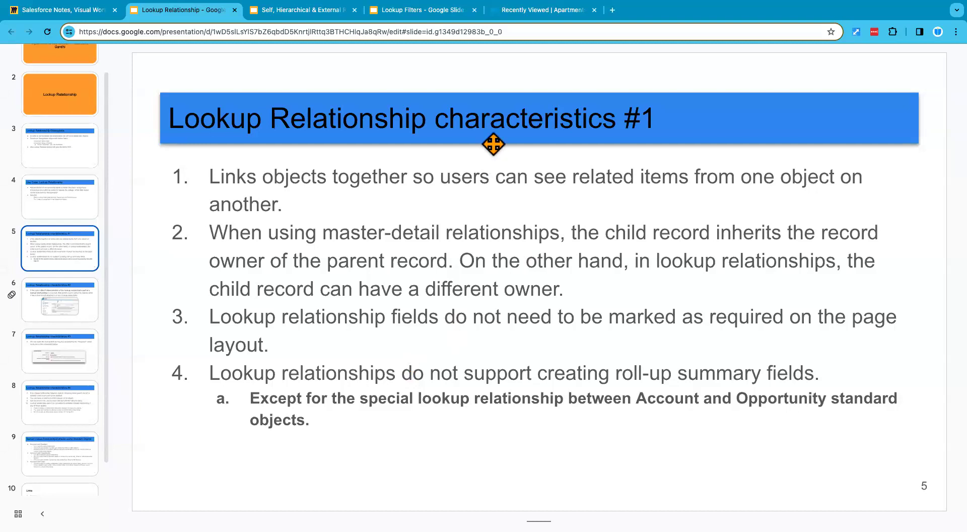
{"action": "left_click", "coordinate": [528, 12]}
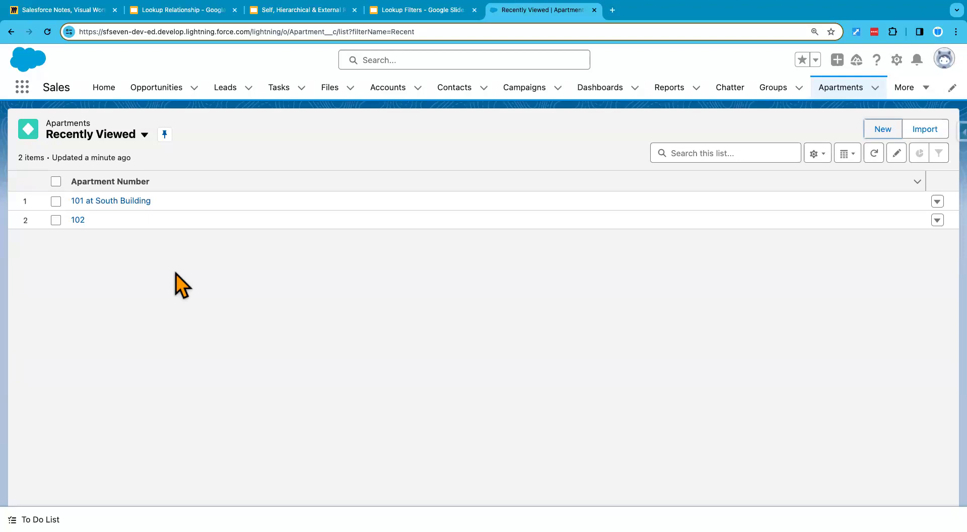
{"action": "left_click", "coordinate": [924, 90]}
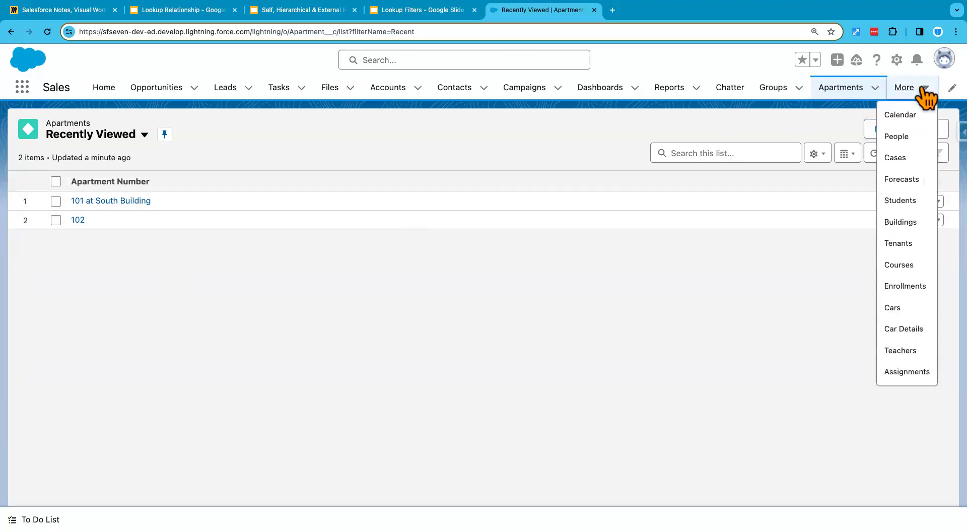
{"action": "left_click", "coordinate": [909, 372]}
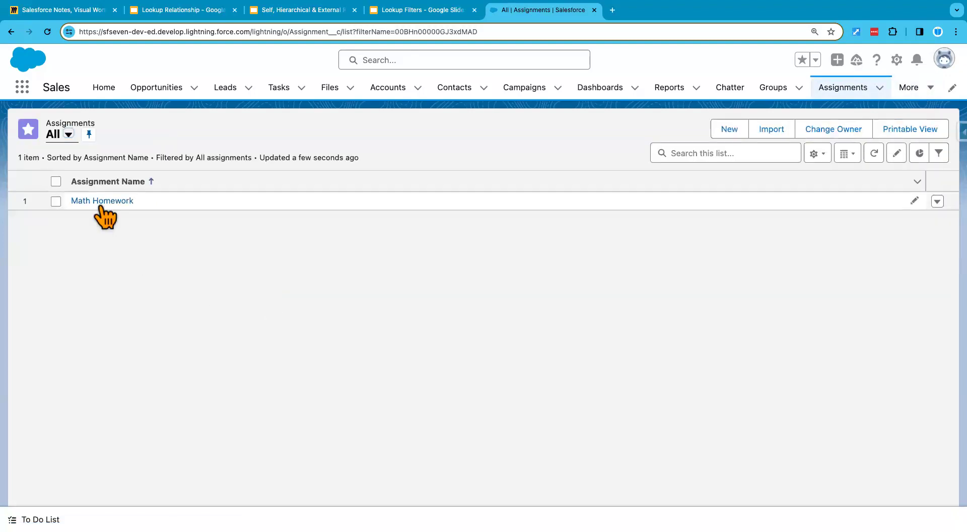
{"action": "left_click", "coordinate": [101, 201]}
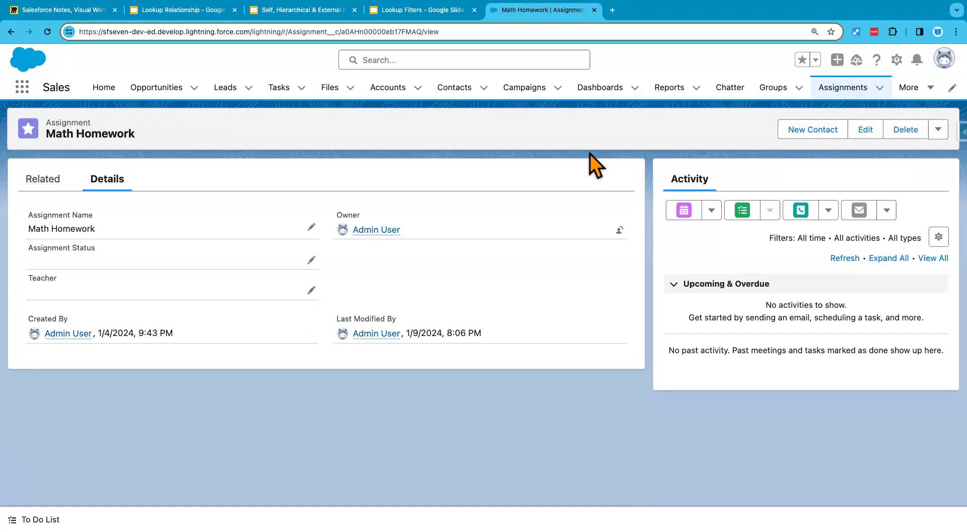
Find the Teacher object in the Setup Object Manager by searching for "teacher", and open its Fields & Relationships.
{"action": "left_click", "coordinate": [897, 60]}
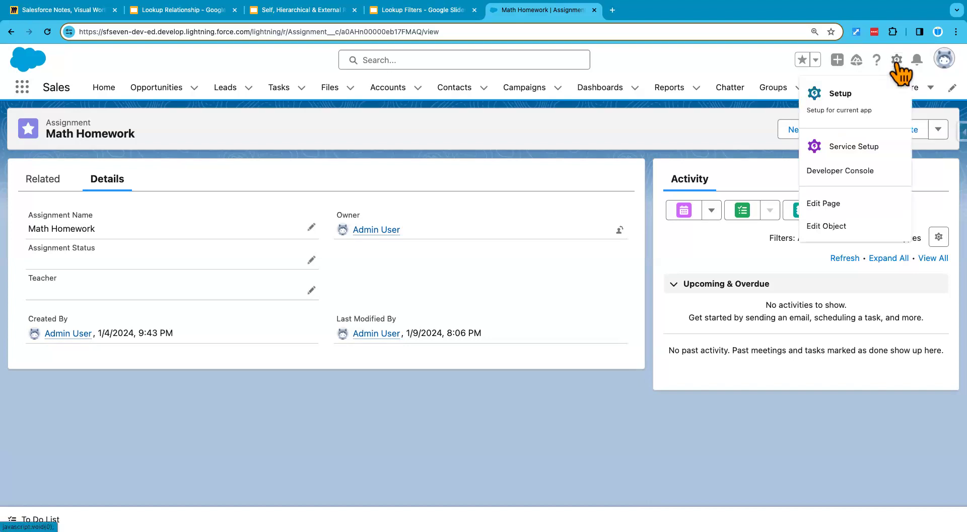
{"action": "left_click", "coordinate": [851, 98]}
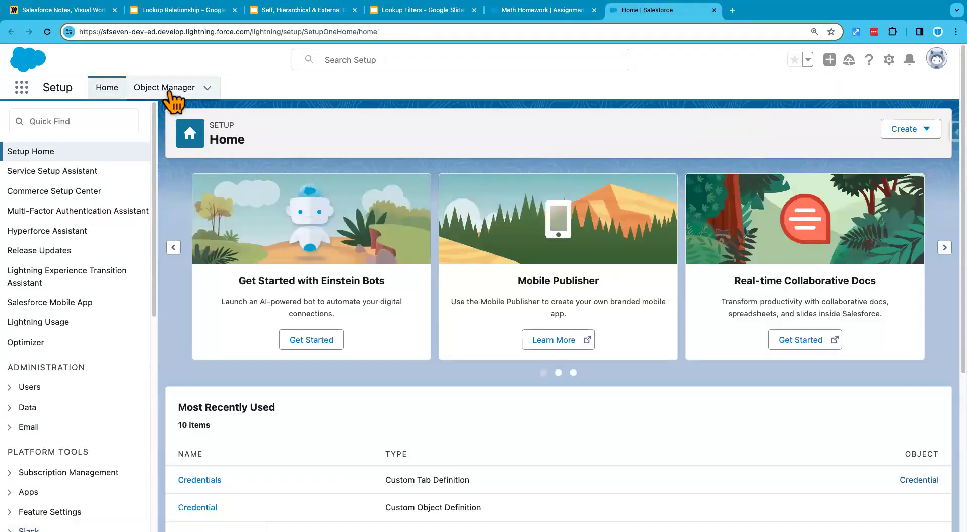
{"action": "left_click", "coordinate": [168, 89]}
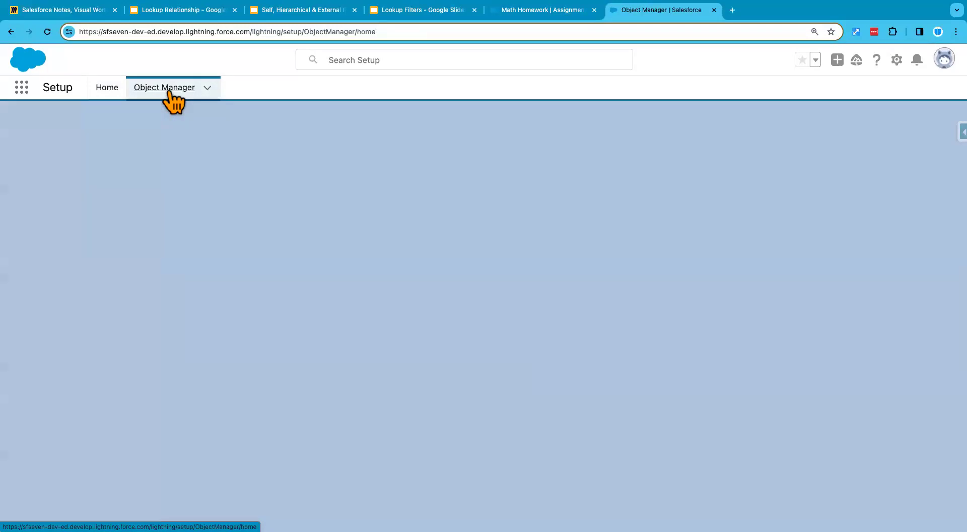
{"action": "left_click", "coordinate": [730, 129]}
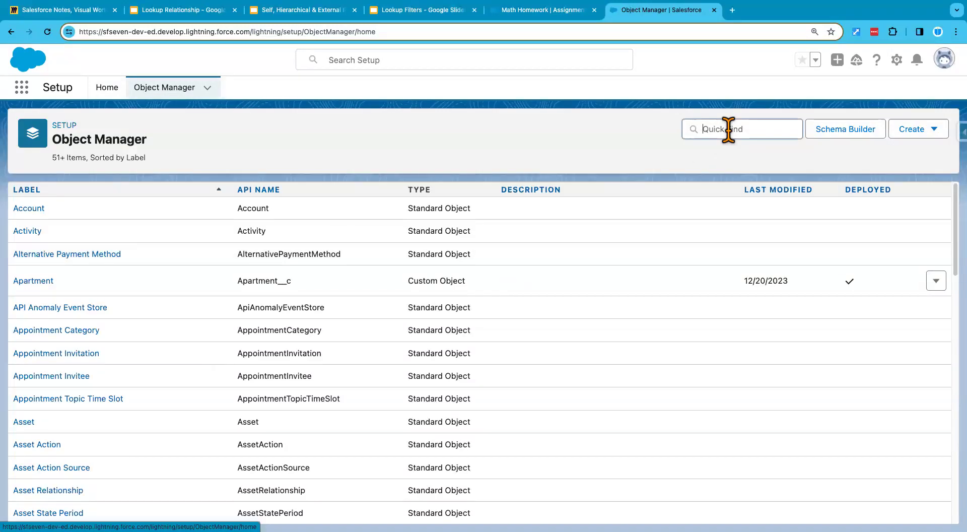
{"action": "type", "text": "teacher"}
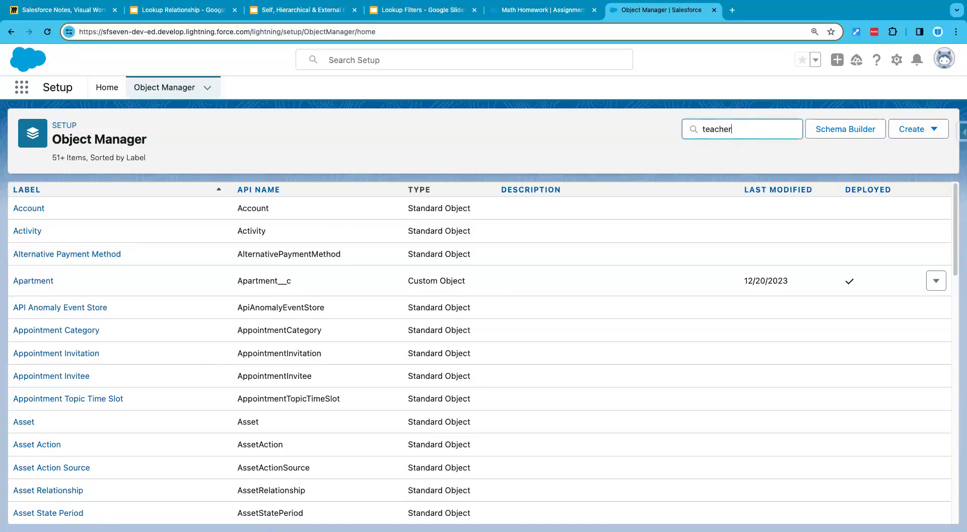
{"action": "left_click", "coordinate": [26, 209]}
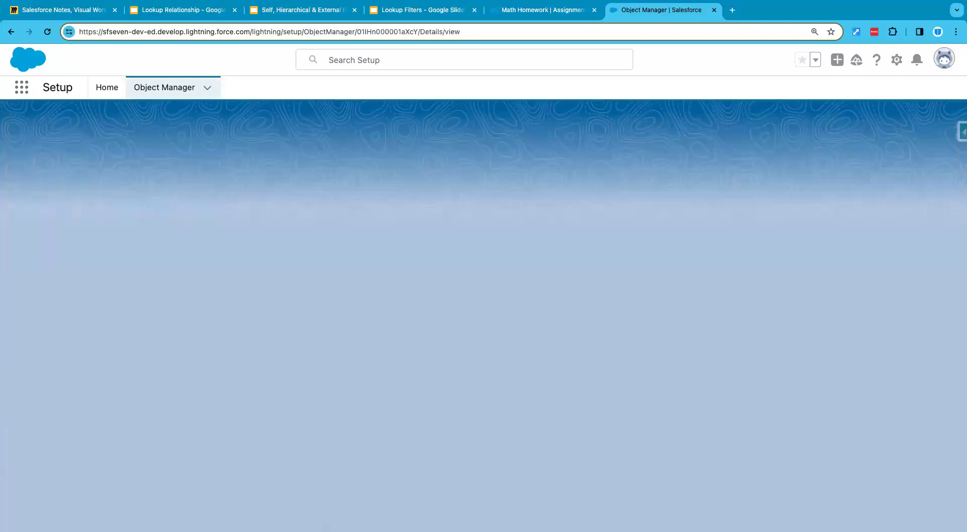
{"action": "left_click", "coordinate": [72, 211]}
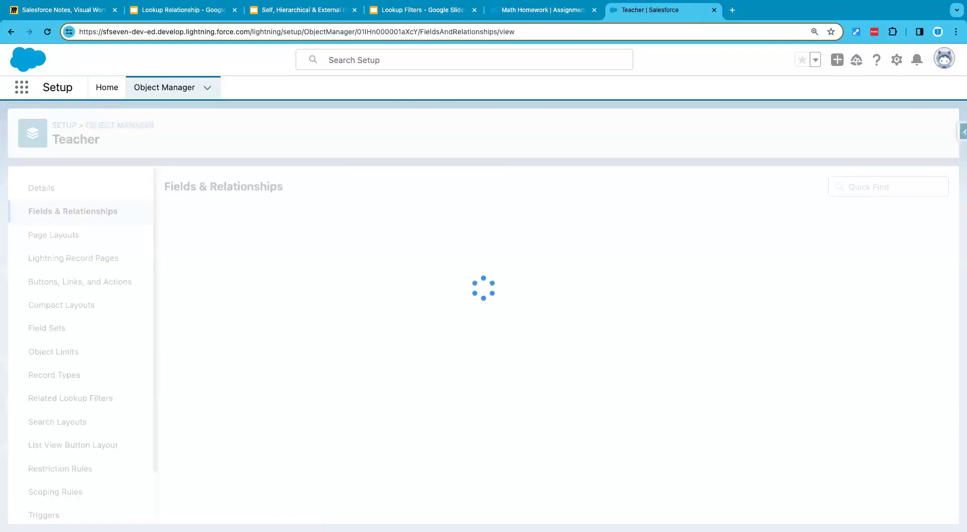
Start a Roll-Up Summary custom field labelled X on the Teacher object and continue to defining the summary calculation.
{"action": "left_click", "coordinate": [666, 186]}
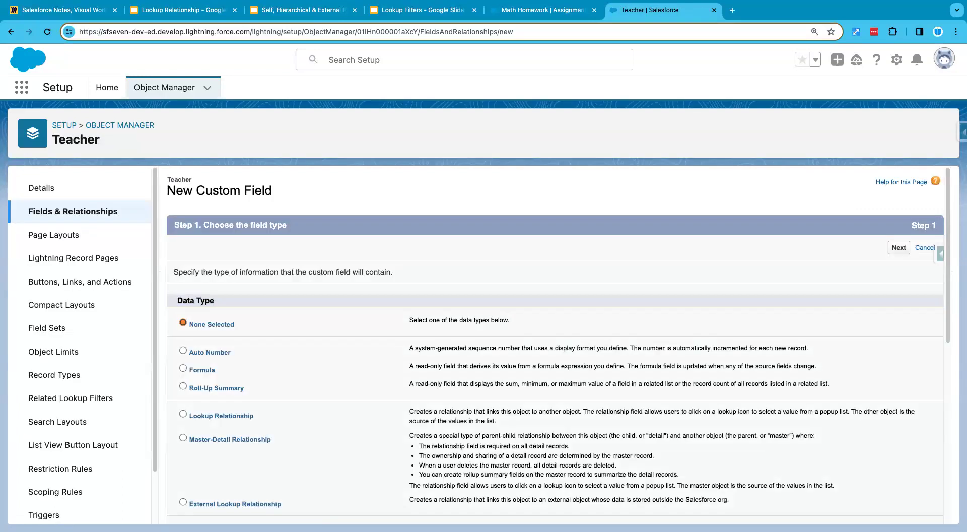
{"action": "left_click", "coordinate": [183, 386]}
{"action": "left_click", "coordinate": [899, 248]}
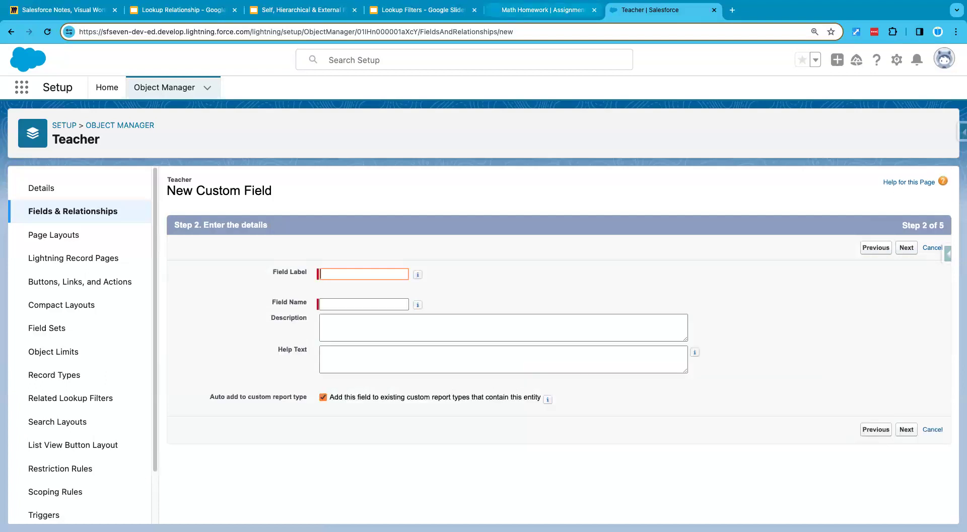
{"action": "type", "text": "X"}
{"action": "left_click", "coordinate": [504, 288]}
{"action": "left_click", "coordinate": [907, 430]}
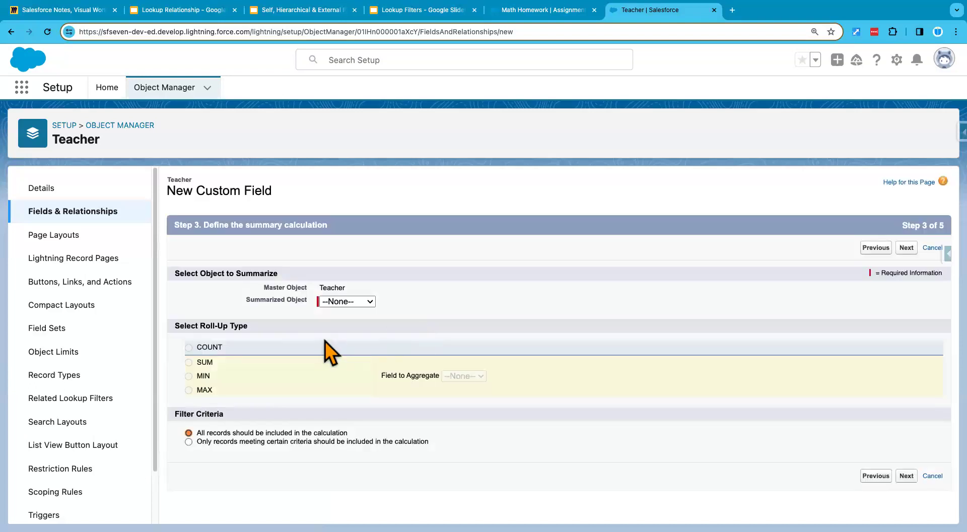
Examine which child objects are offered as the Summarized Object for the roll-up summary, without choosing one.
{"action": "left_click", "coordinate": [338, 302]}
{"action": "left_click", "coordinate": [364, 304]}
{"action": "left_click", "coordinate": [364, 304]}
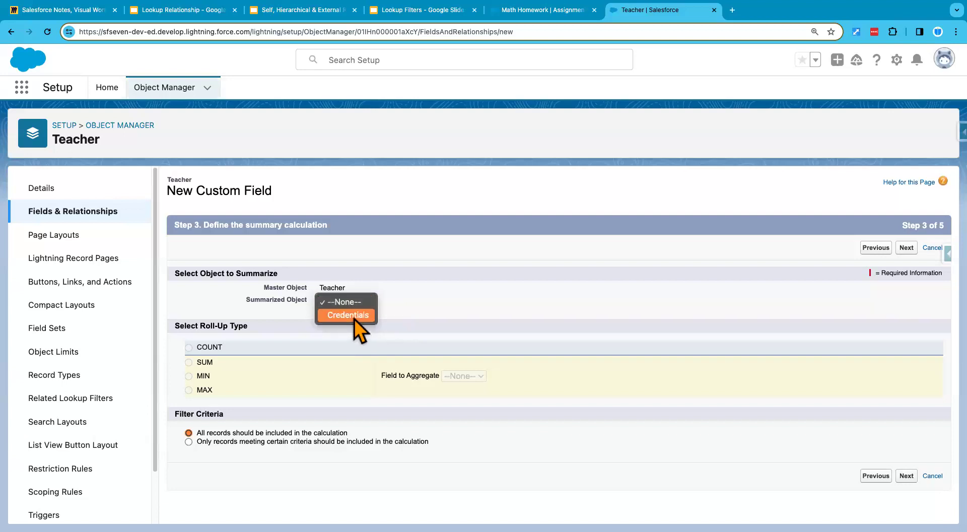
{"action": "left_click", "coordinate": [392, 316]}
{"action": "left_click", "coordinate": [356, 307]}
{"action": "left_click", "coordinate": [415, 310]}
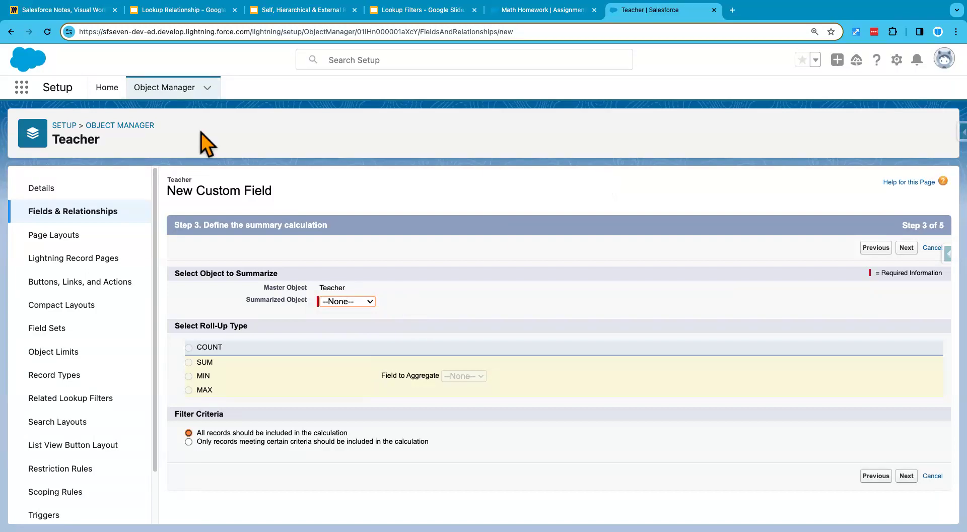
Leave the field setup, open Schema Builder, and add the Credential object to the diagram.
{"action": "left_click", "coordinate": [166, 89]}
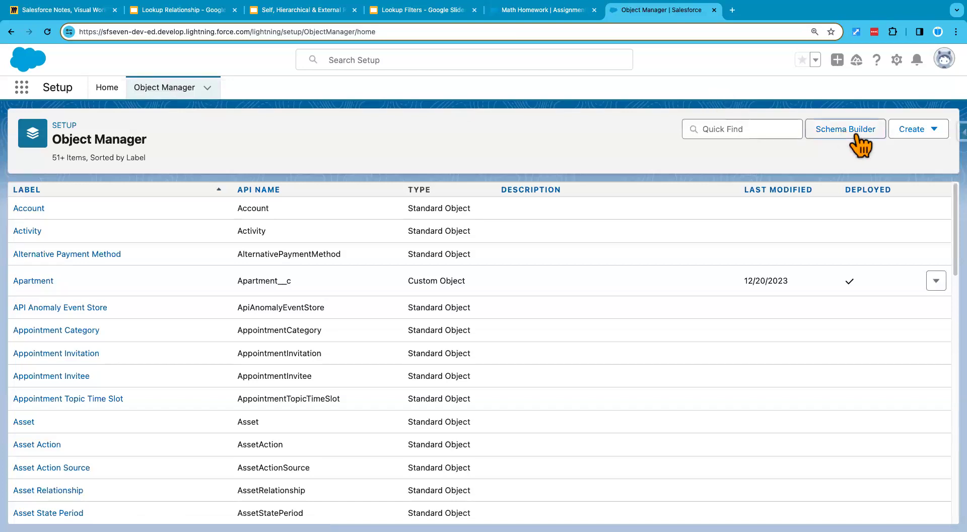
{"action": "left_click", "coordinate": [851, 133]}
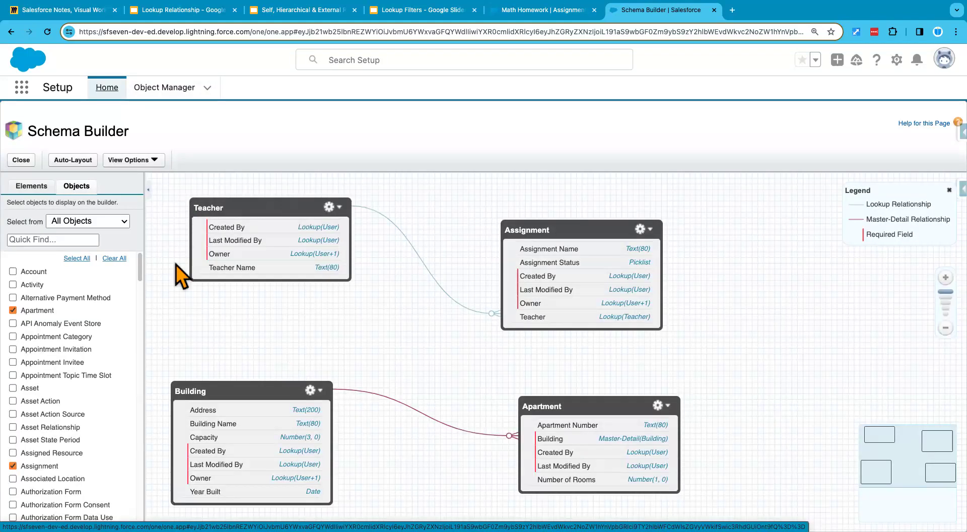
{"action": "left_click", "coordinate": [60, 240]}
{"action": "type", "text": "crede"}
{"action": "left_click", "coordinate": [13, 272]}
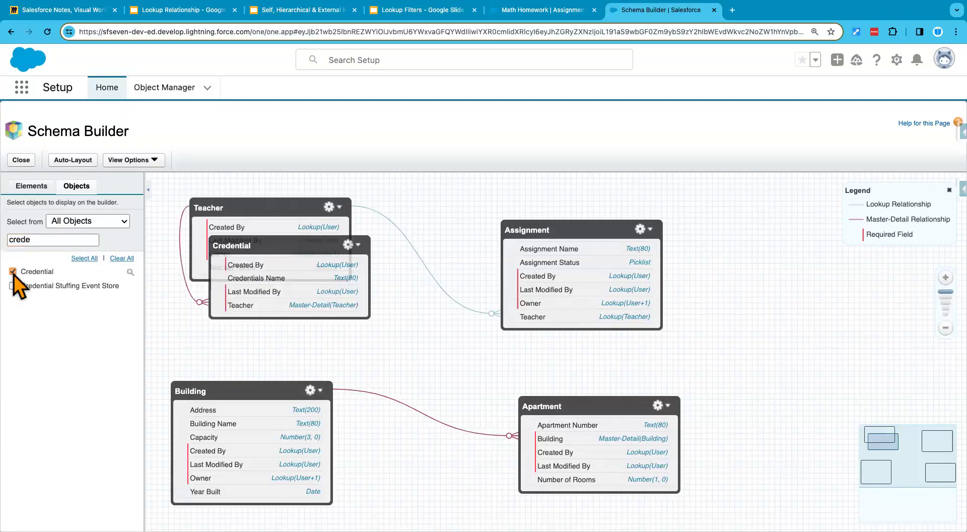
Spread out the Credential, Teacher and Assignment boxes in the diagram, with Teacher between the other two and their relationship lines clear.
{"action": "left_click_drag", "start_coordinate": [242, 245], "coordinate": [293, 296]}
{"action": "left_click_drag", "start_coordinate": [284, 202], "coordinate": [416, 199]}
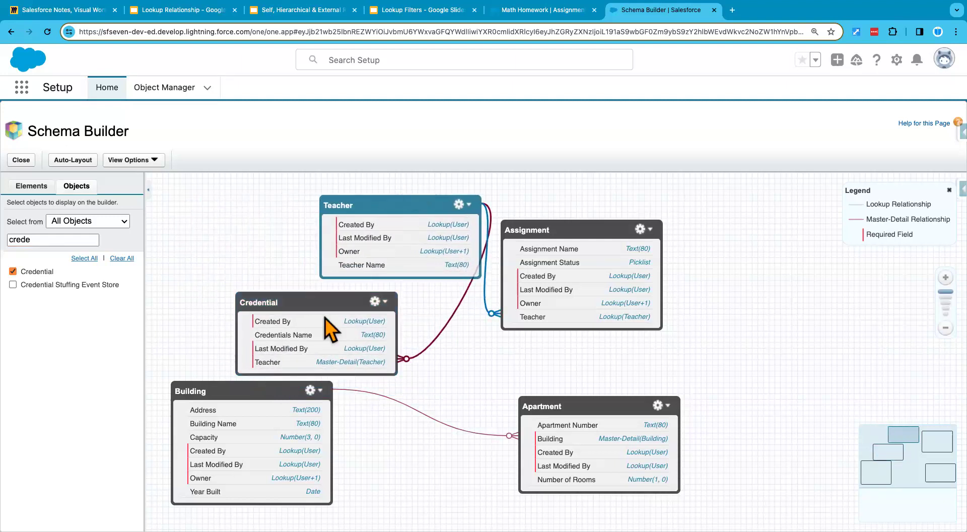
{"action": "left_click_drag", "start_coordinate": [257, 303], "coordinate": [231, 287]}
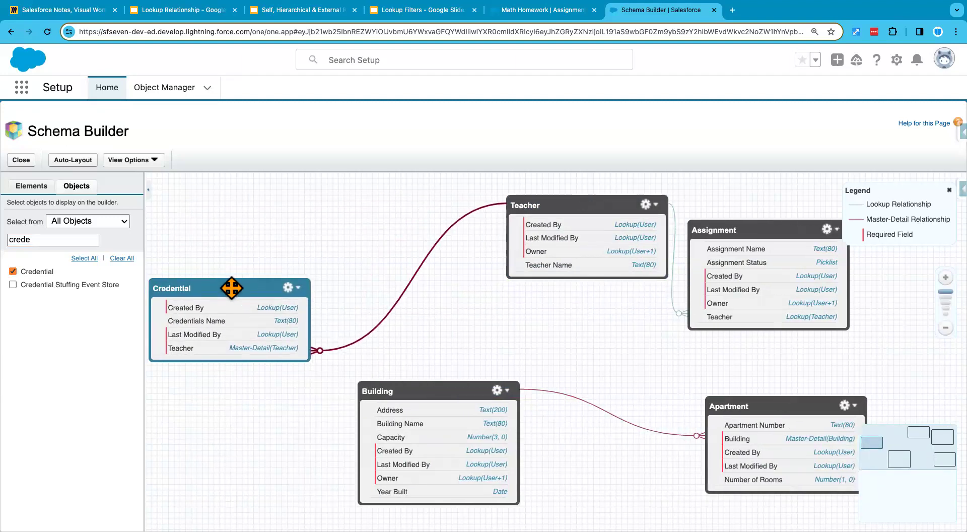
{"action": "left_click_drag", "start_coordinate": [594, 204], "coordinate": [530, 195]}
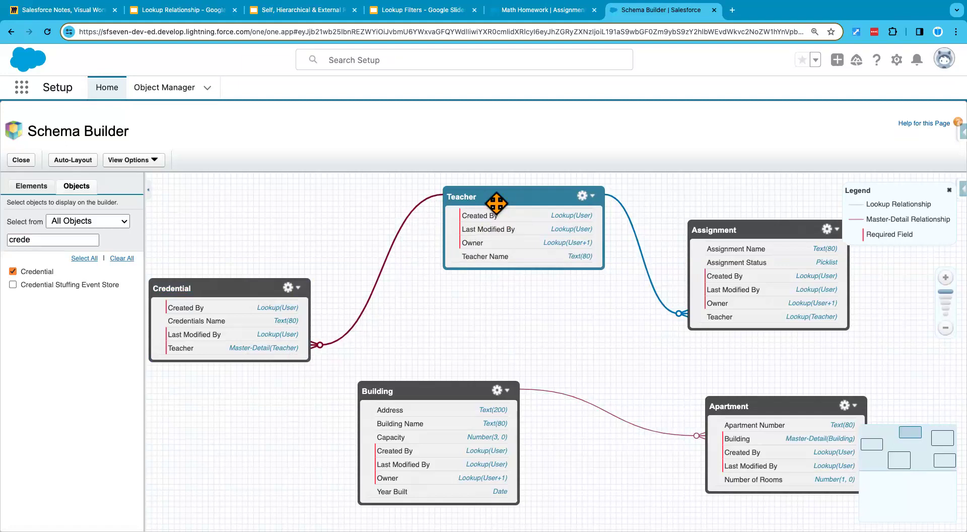
{"action": "left_click_drag", "start_coordinate": [764, 233], "coordinate": [756, 255]}
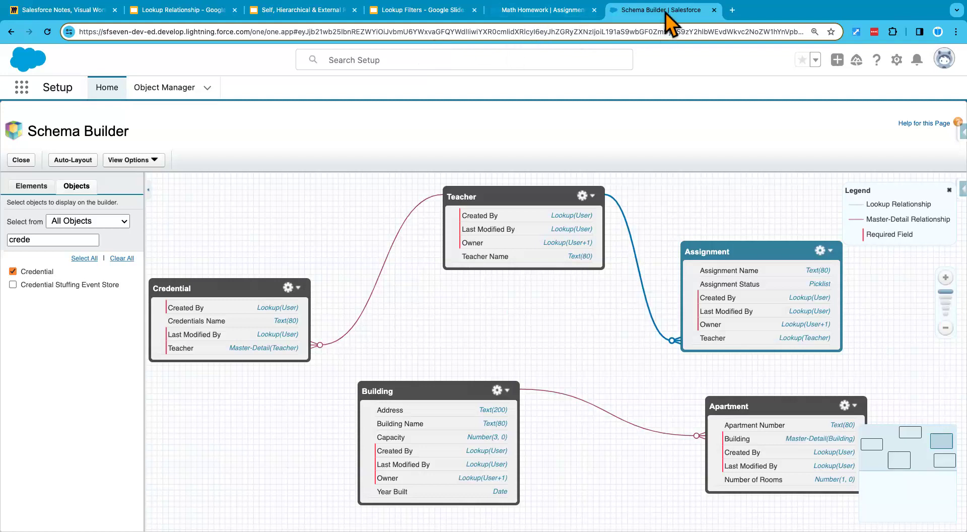
Exit Schema Builder to the Object Manager and return to the Lookup Relationship characteristics slide in Google Slides.
{"action": "left_click", "coordinate": [171, 93]}
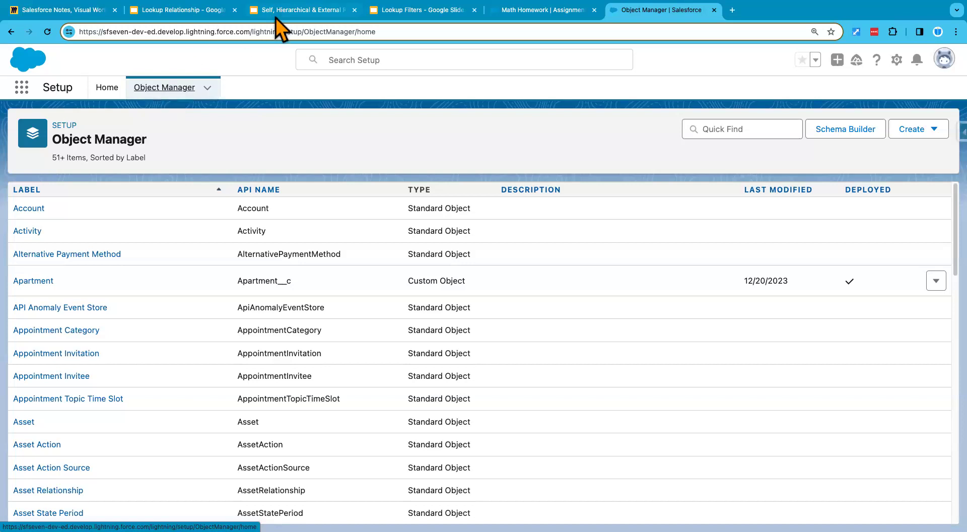
{"action": "left_click", "coordinate": [192, 15]}
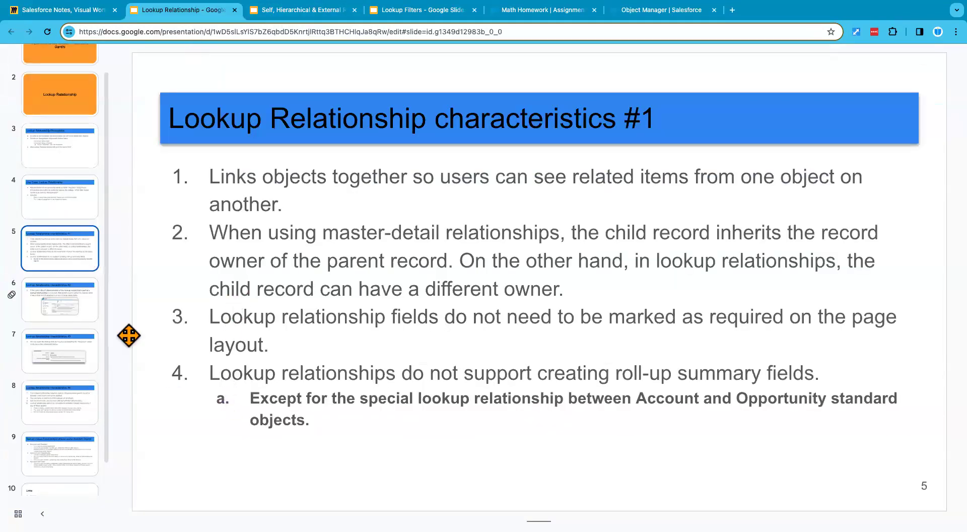
Show the Lookup Relationship characteristics #2 slide and highlight its bold "Don't allow deletion" option text for reading.
{"action": "left_click", "coordinate": [69, 316]}
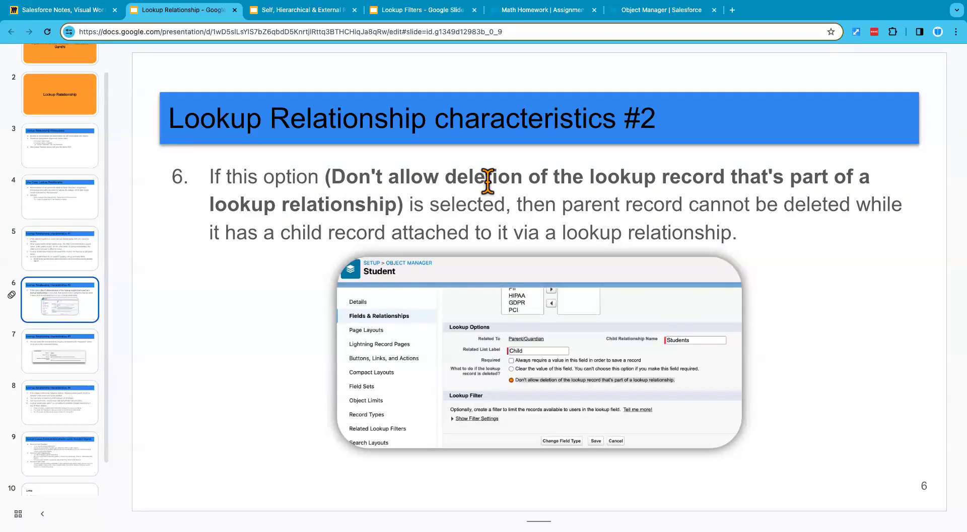
{"action": "left_click_drag", "start_coordinate": [403, 207], "coordinate": [321, 179]}
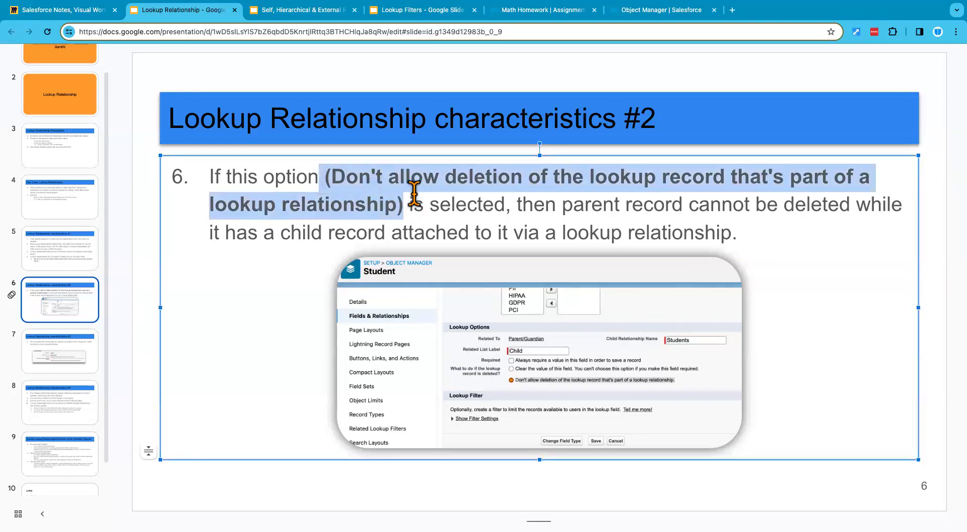
{"action": "left_click", "coordinate": [799, 268]}
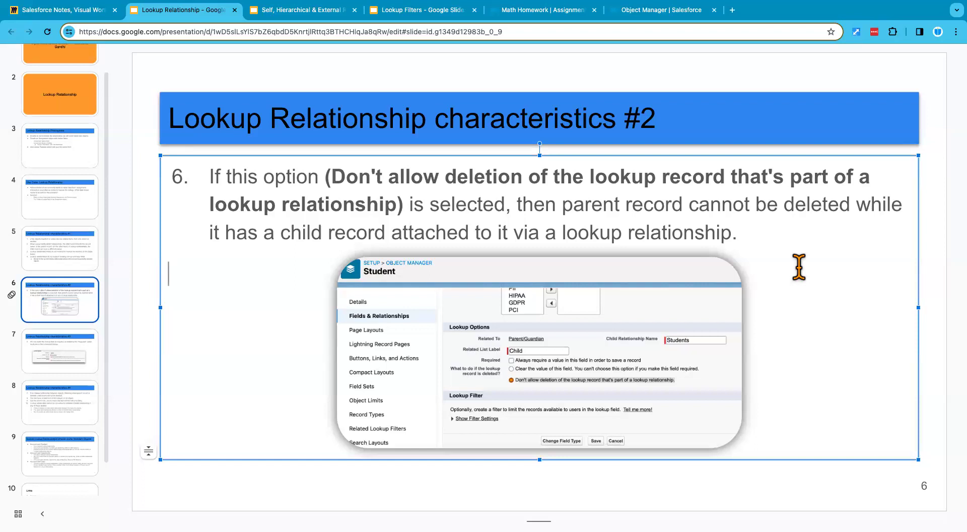
{"action": "left_click", "coordinate": [737, 488]}
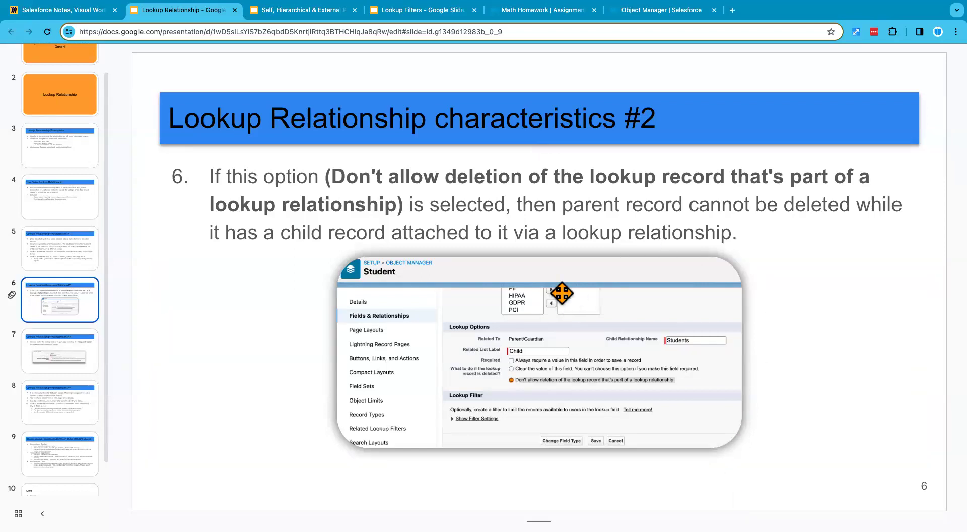
On the Math Homework assignment in Salesforce, set the Teacher lookup to the recently used teacher record and save.
{"action": "left_click", "coordinate": [566, 11]}
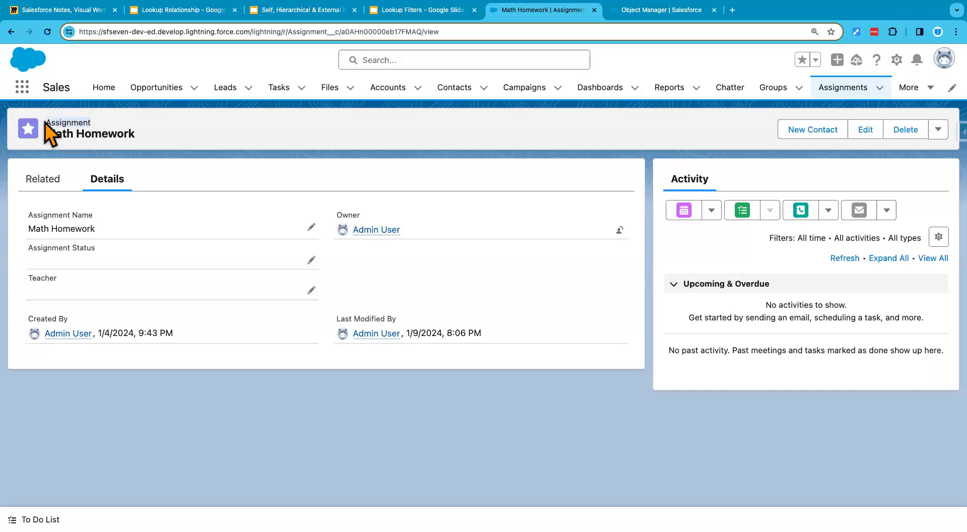
{"action": "left_click", "coordinate": [311, 291]}
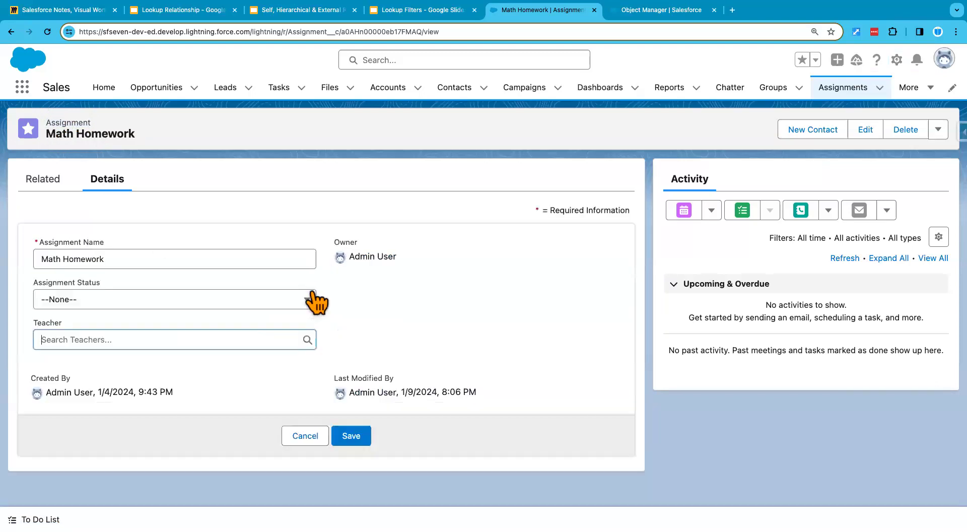
{"action": "left_click", "coordinate": [123, 339]}
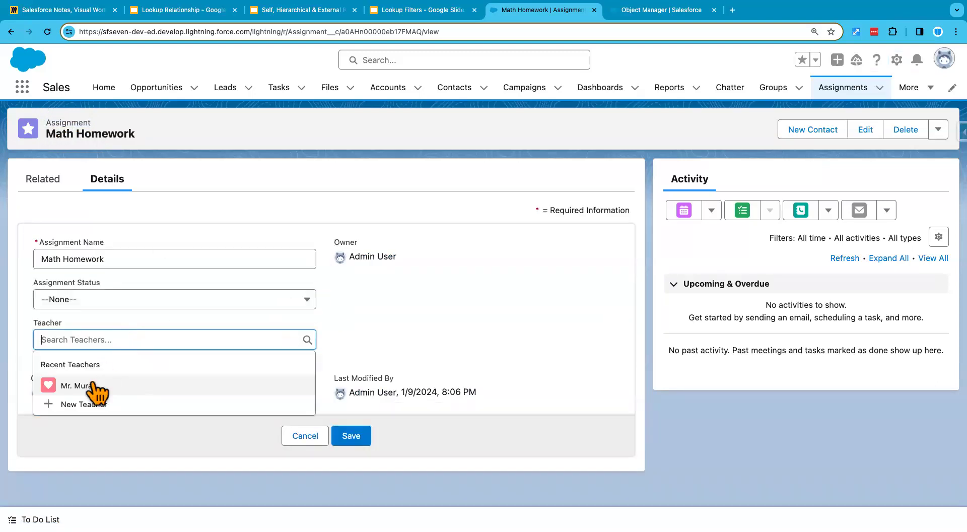
{"action": "left_click", "coordinate": [94, 385]}
{"action": "left_click", "coordinate": [351, 436]}
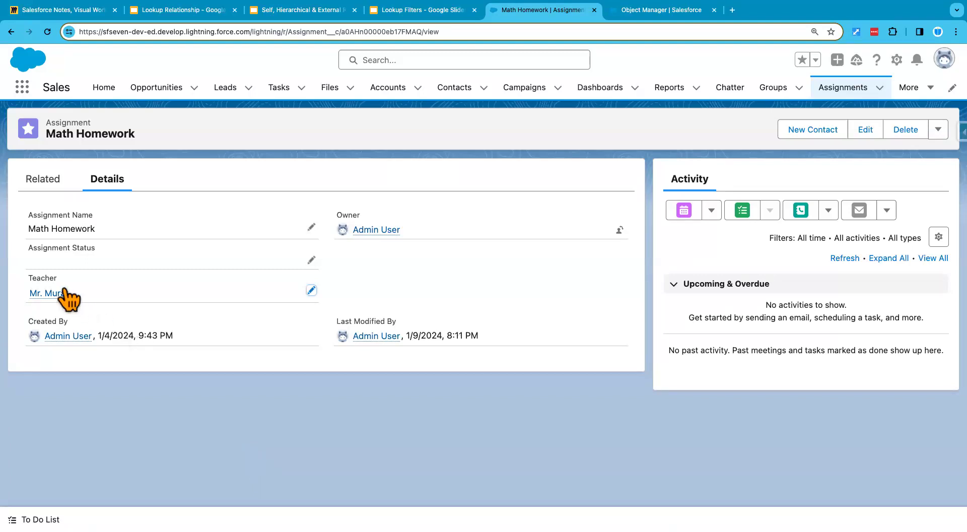
Open the teacher record linked to Math Homework and delete it, confirming the deletion.
{"action": "mouse_move", "coordinate": [42, 292]}
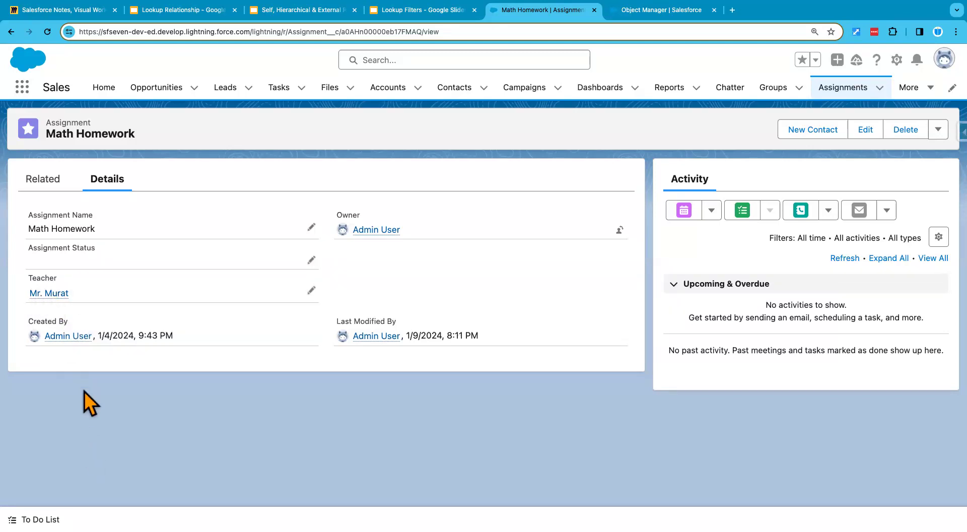
{"action": "left_click", "coordinate": [49, 293]}
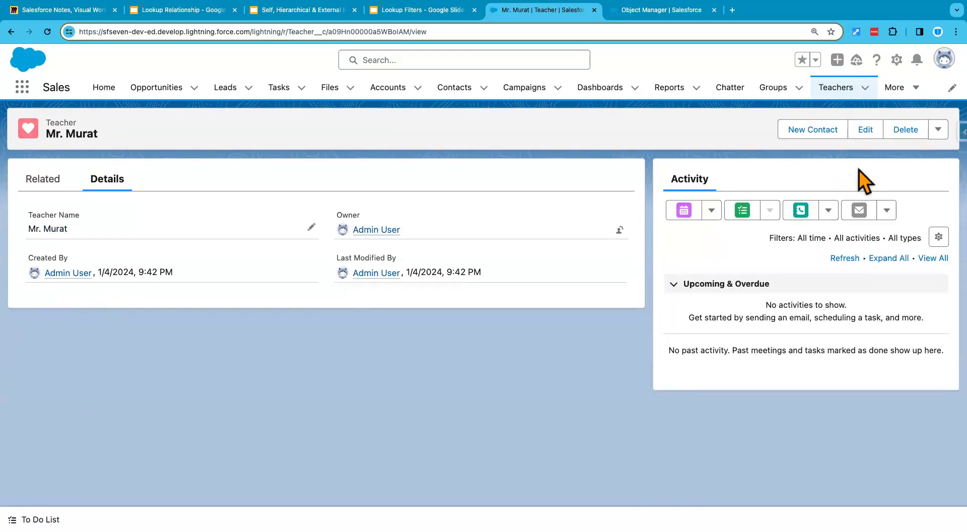
{"action": "left_click", "coordinate": [905, 131]}
{"action": "left_click", "coordinate": [660, 311]}
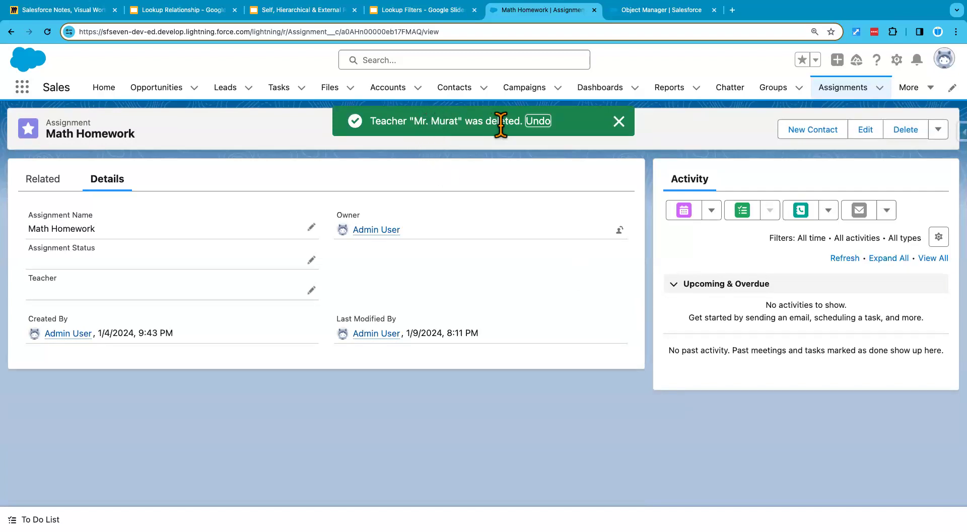
{"action": "double_click", "coordinate": [71, 123]}
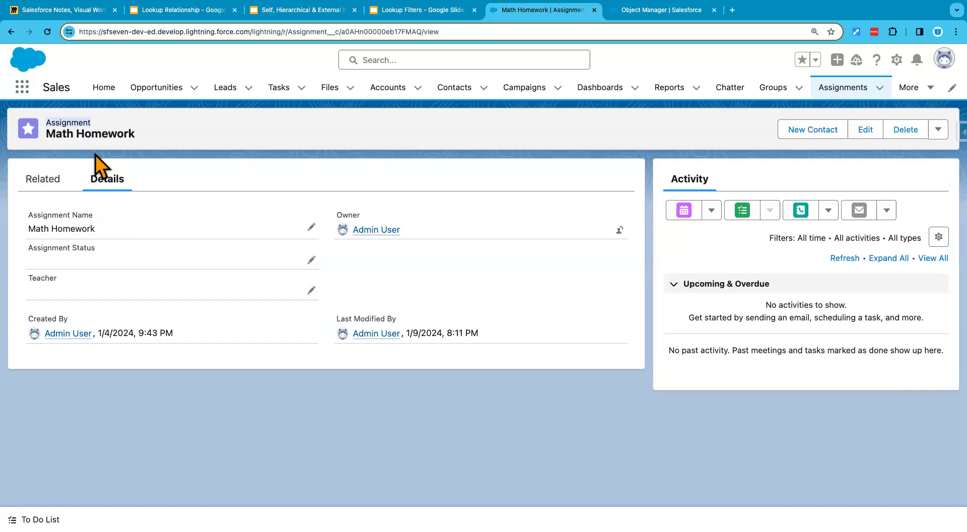
Revisit the deletion-option slide, then return to Schema Builder and move the Teacher box closer to Credential.
{"action": "left_click", "coordinate": [201, 11]}
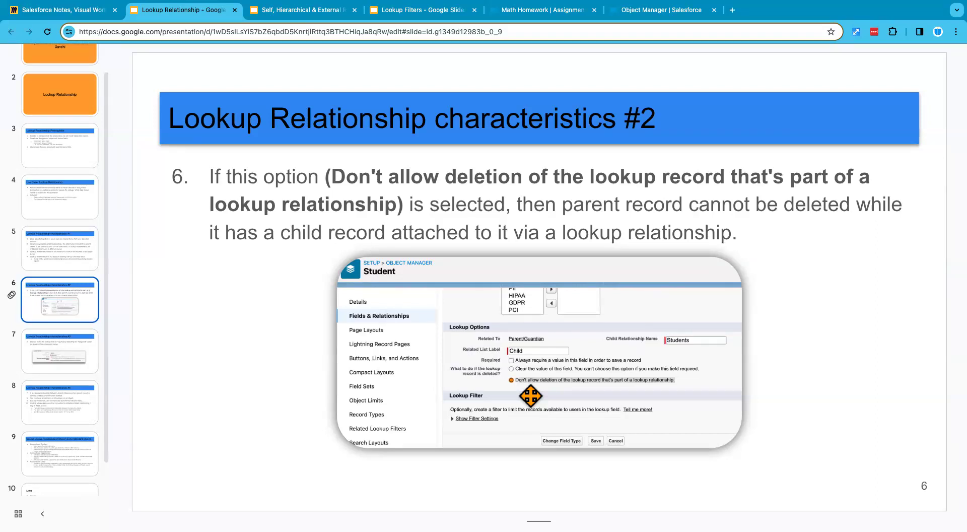
{"action": "left_click", "coordinate": [657, 16]}
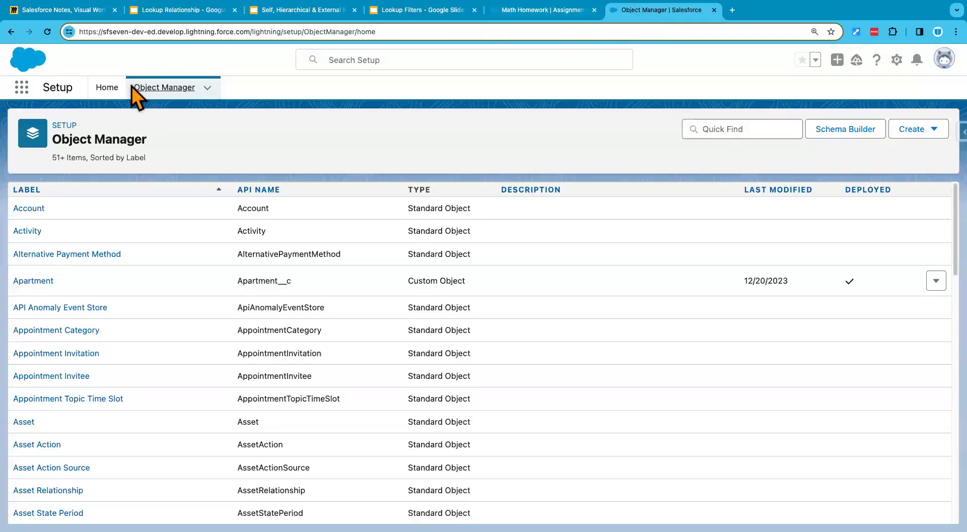
{"action": "left_click", "coordinate": [11, 33]}
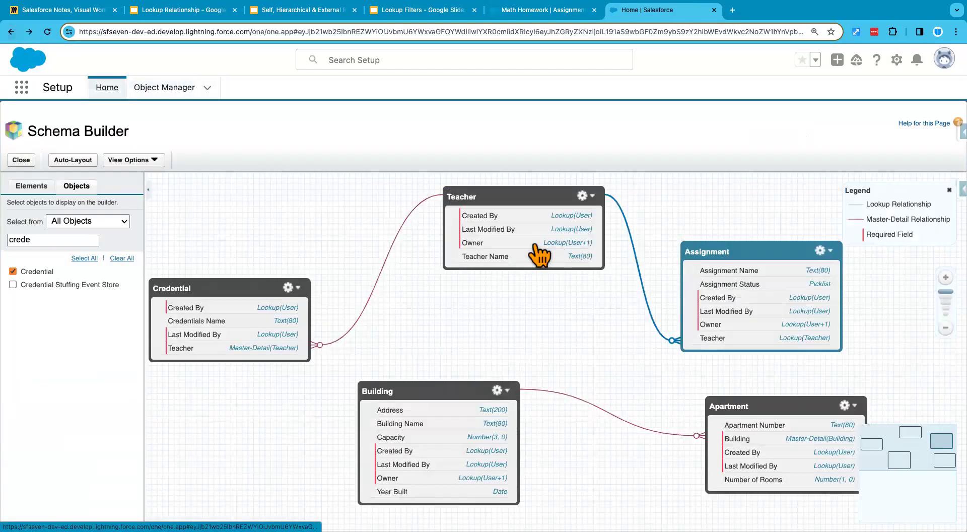
{"action": "left_click_drag", "start_coordinate": [487, 198], "coordinate": [434, 197]}
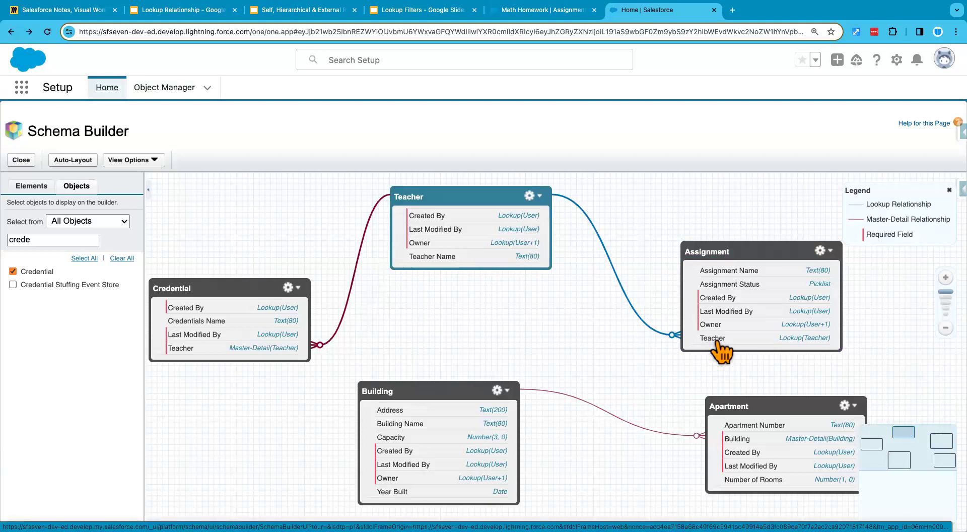
Duplicate the Schema Builder browser tab and, in the copy, open the Assignment object's Fields & Relationships from Object Manager.
{"action": "right_click", "coordinate": [663, 13]}
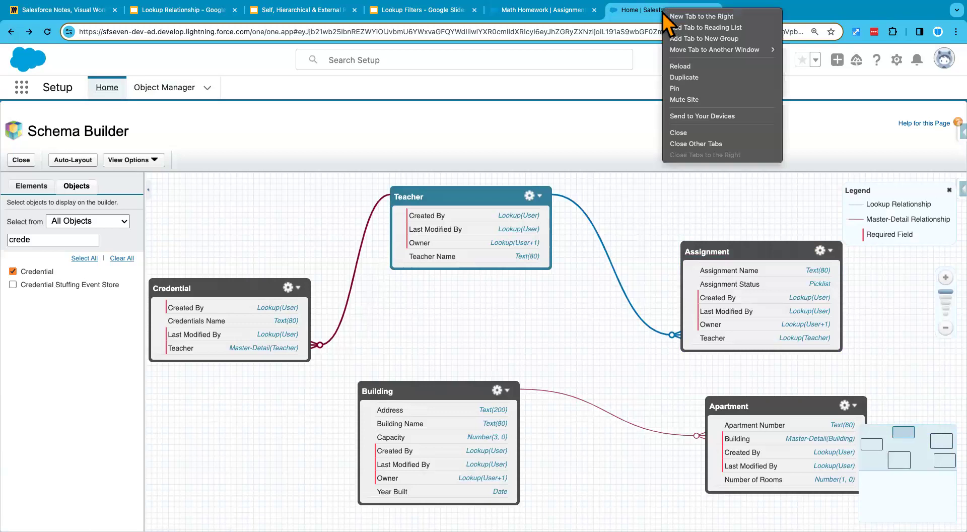
{"action": "left_click", "coordinate": [685, 77]}
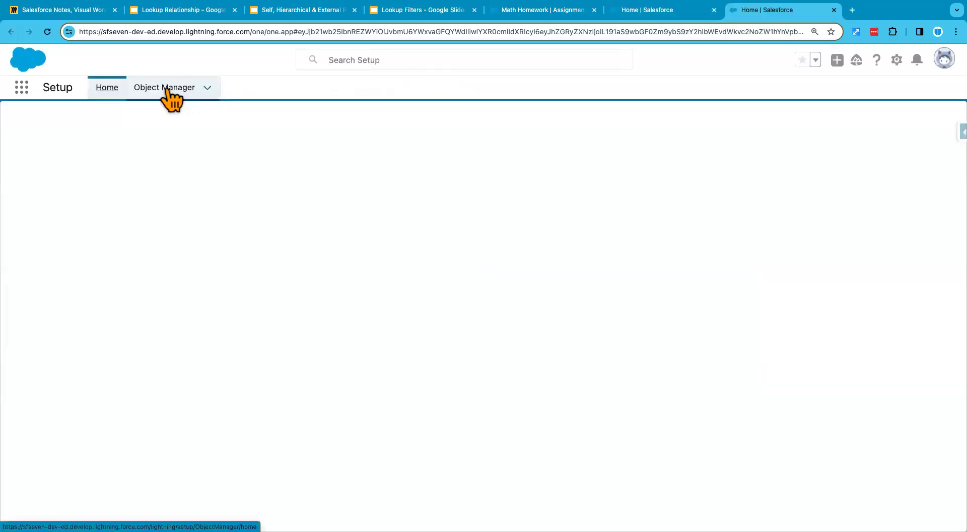
{"action": "left_click", "coordinate": [167, 90]}
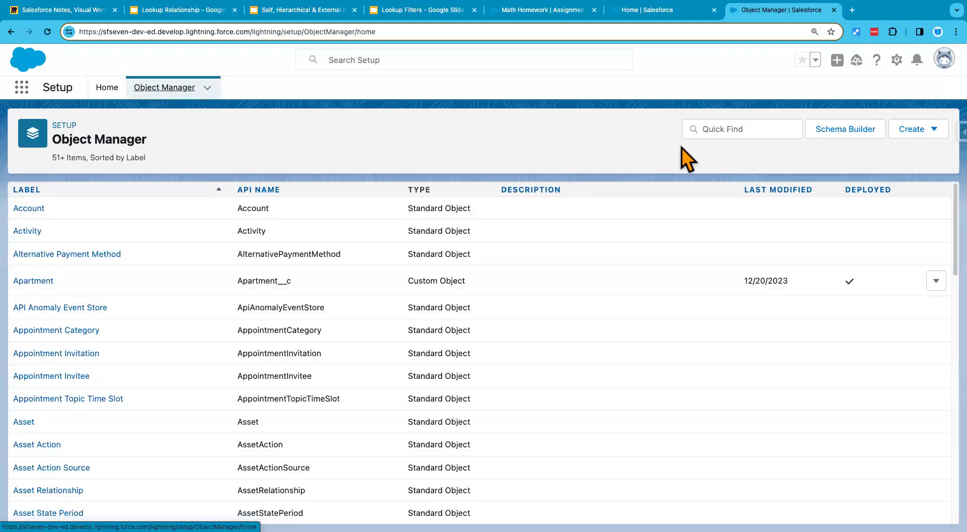
{"action": "left_click", "coordinate": [726, 129]}
{"action": "type", "text": "ass"}
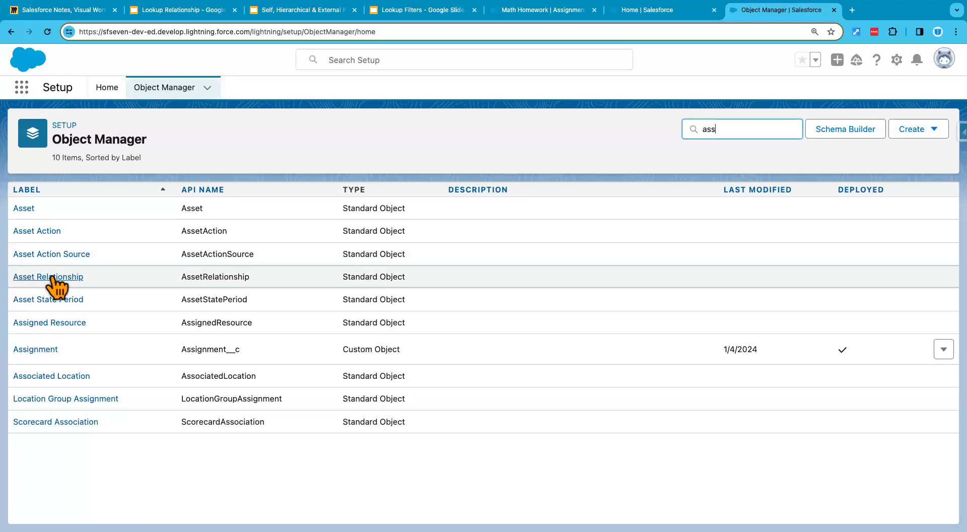
{"action": "left_click", "coordinate": [36, 350]}
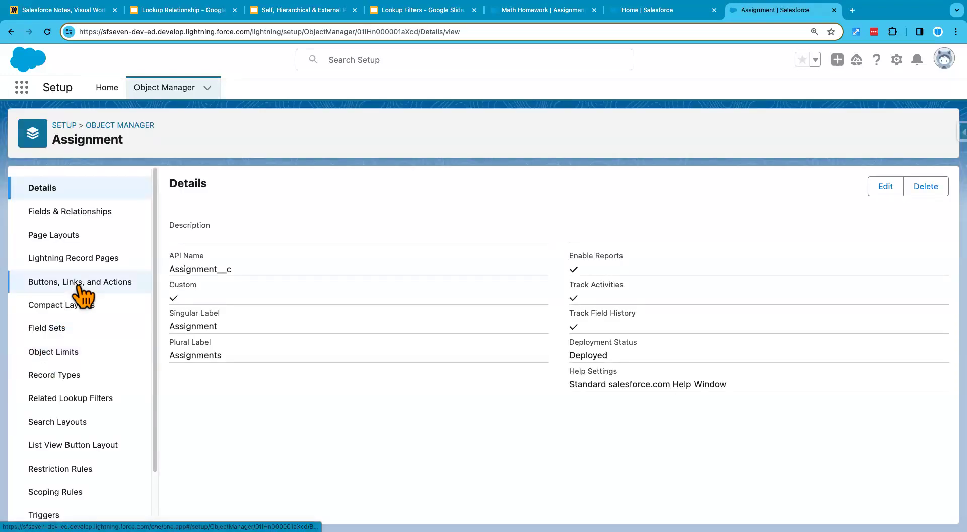
{"action": "left_click", "coordinate": [94, 212]}
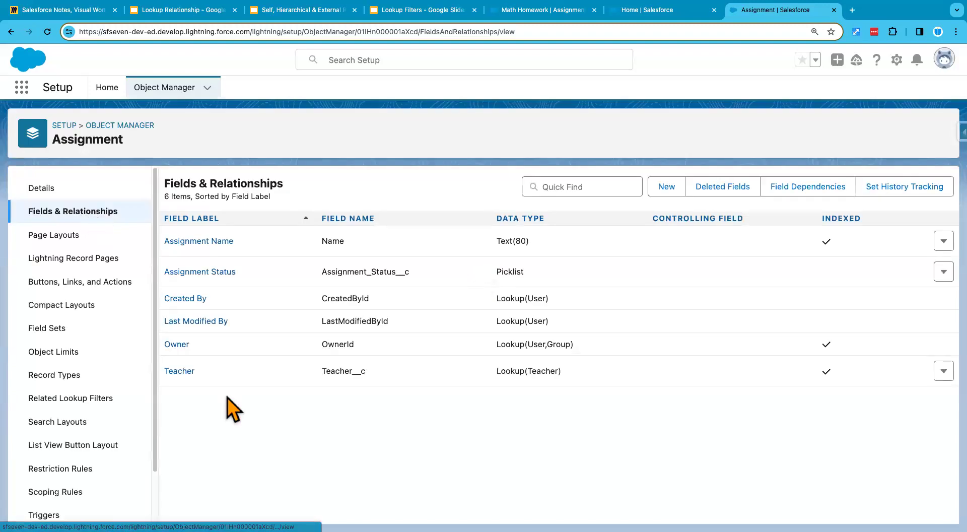
Open Assignment's Teacher lookup field for editing and highlight the "What to do if the lookup record is deleted?" setting.
{"action": "left_click", "coordinate": [174, 372]}
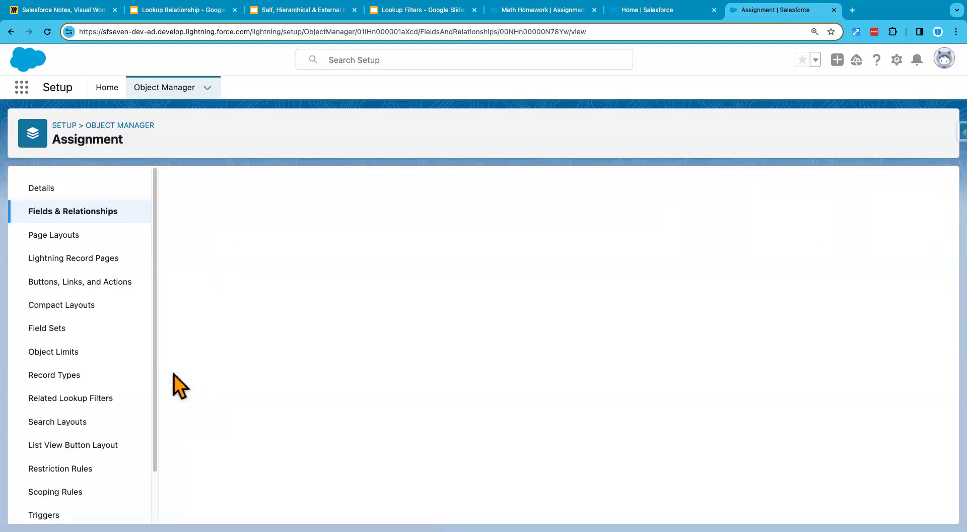
{"action": "left_click", "coordinate": [419, 241]}
{"action": "scroll", "coordinate": [363, 396], "scroll_direction": "down", "scroll_amount": 3}
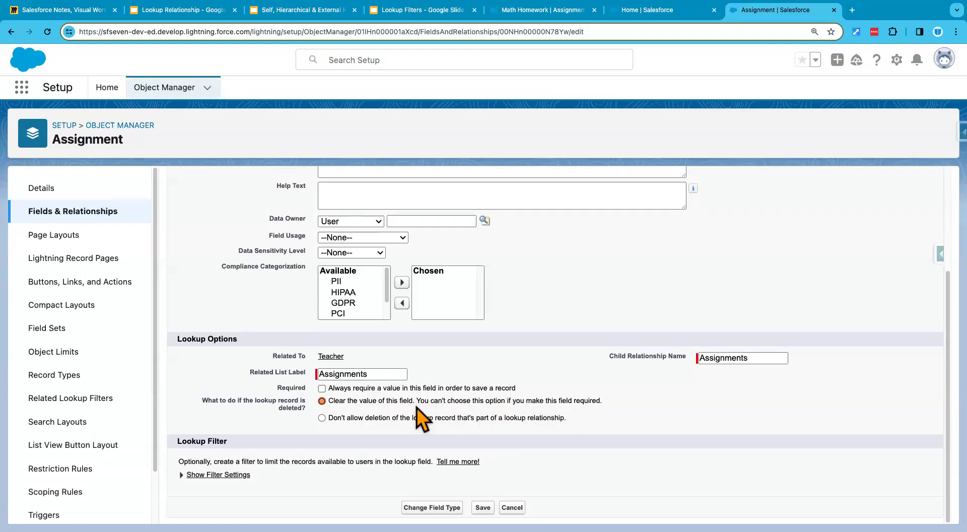
{"action": "left_click_drag", "start_coordinate": [204, 401], "coordinate": [300, 434]}
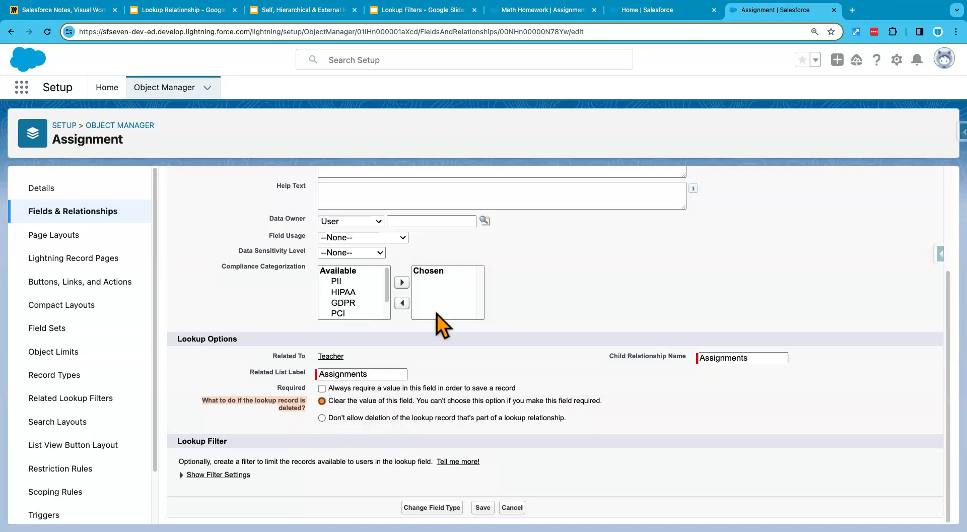
Compare the Teacher field on the Math Homework record with the deletion behaviour chosen in the lookup field's setup.
{"action": "left_click", "coordinate": [550, 10]}
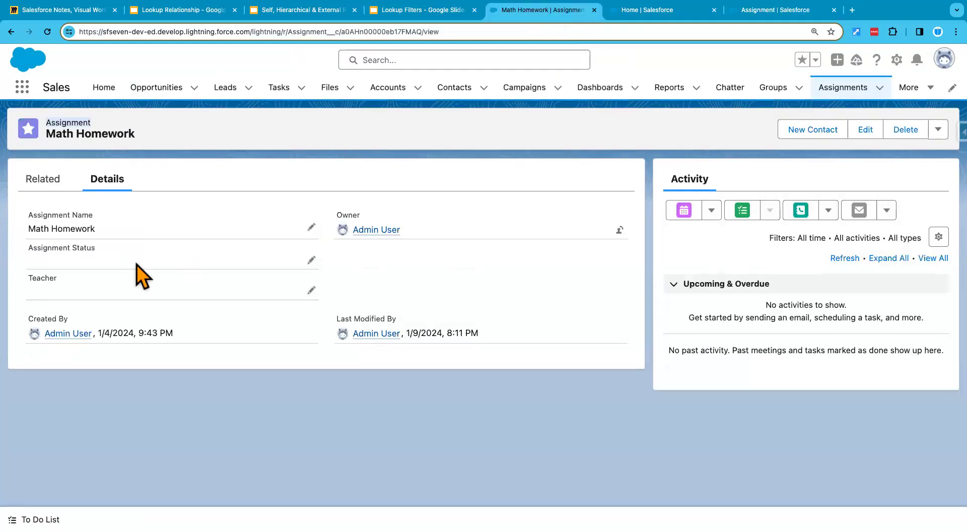
{"action": "left_click", "coordinate": [120, 142]}
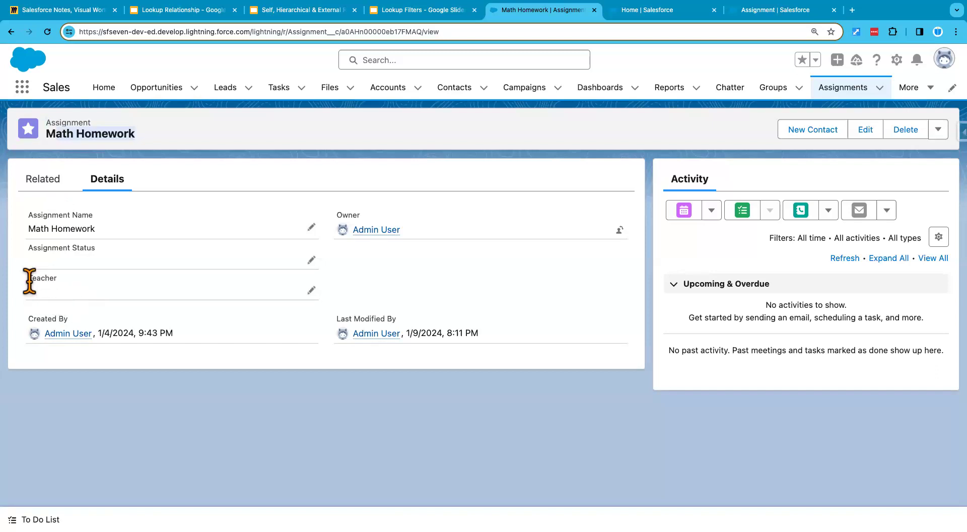
{"action": "left_click_drag", "start_coordinate": [29, 278], "coordinate": [58, 283]}
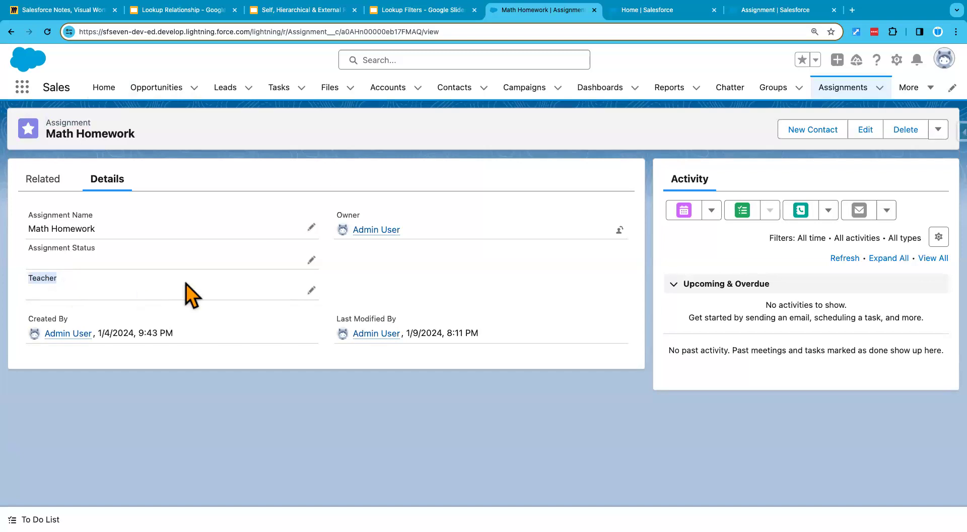
{"action": "left_click", "coordinate": [767, 11]}
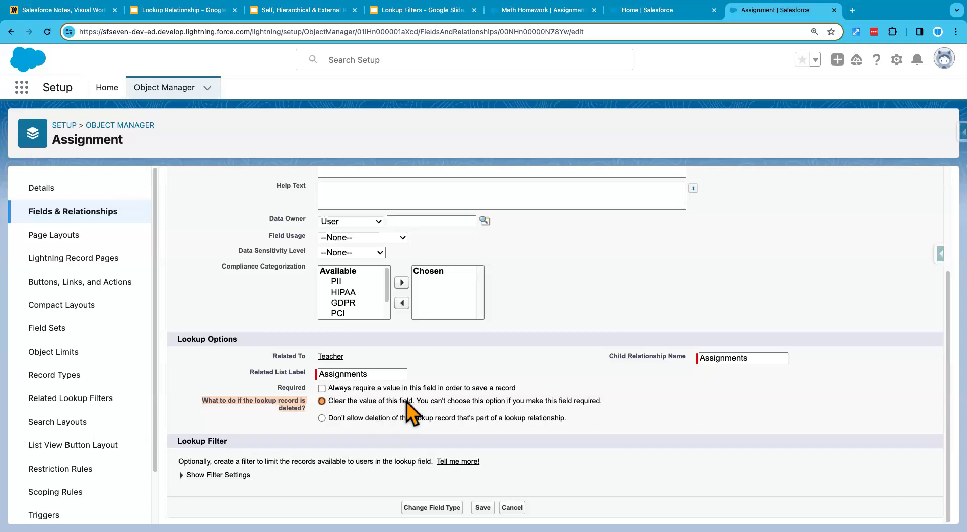
{"action": "left_click", "coordinate": [529, 14]}
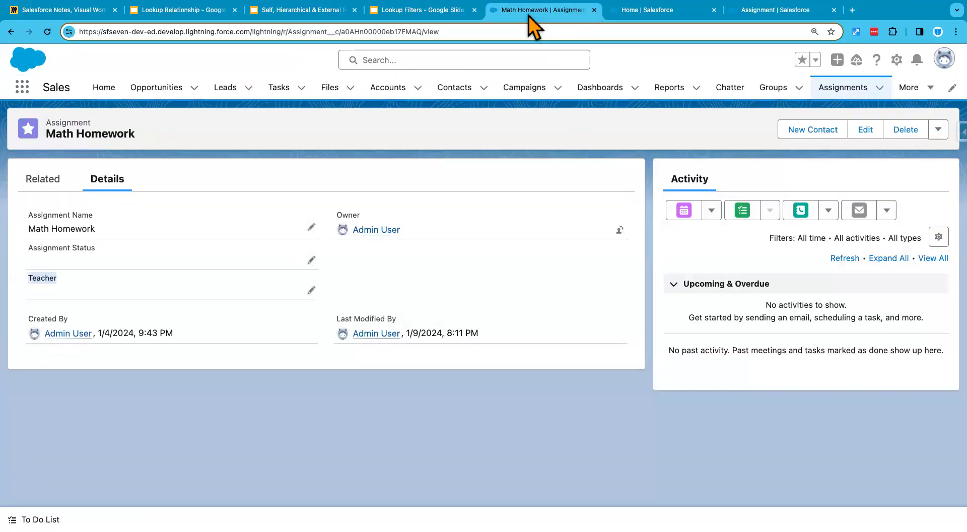
{"action": "left_click", "coordinate": [28, 278]}
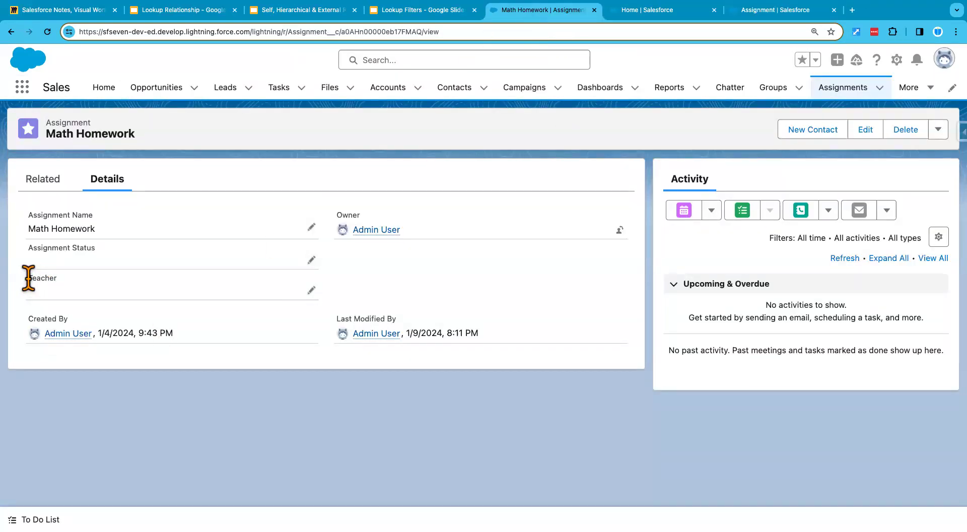
{"action": "left_click_drag", "start_coordinate": [42, 278], "coordinate": [56, 280]}
Set the Teacher field to "Don't allow deletion of the lookup record that's part of a lookup relationship", save, and return to Math Homework.
{"action": "left_click", "coordinate": [773, 12]}
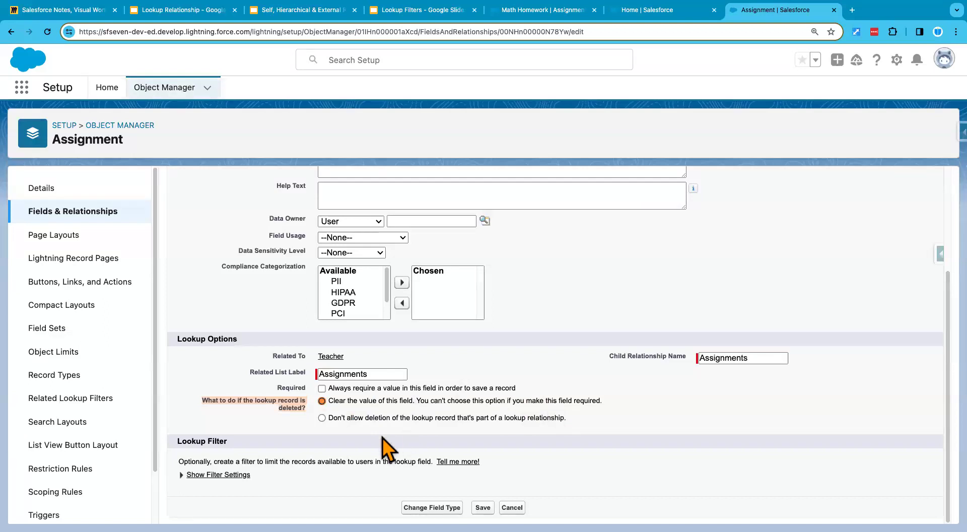
{"action": "left_click", "coordinate": [322, 419]}
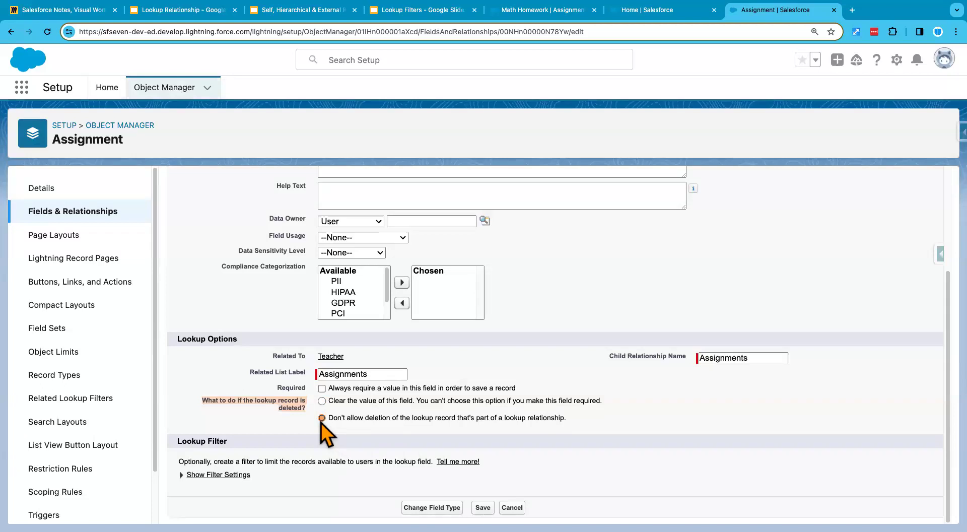
{"action": "left_click", "coordinate": [484, 507]}
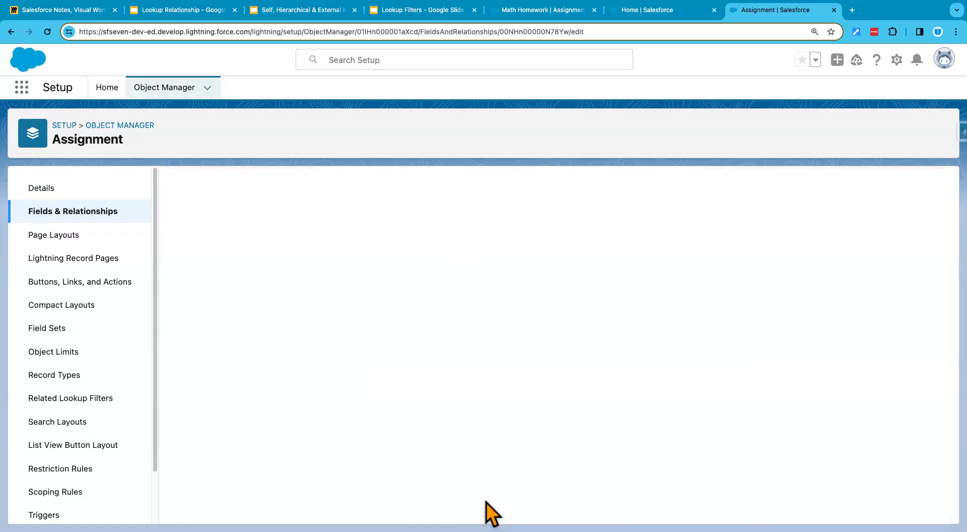
{"action": "left_click", "coordinate": [539, 10]}
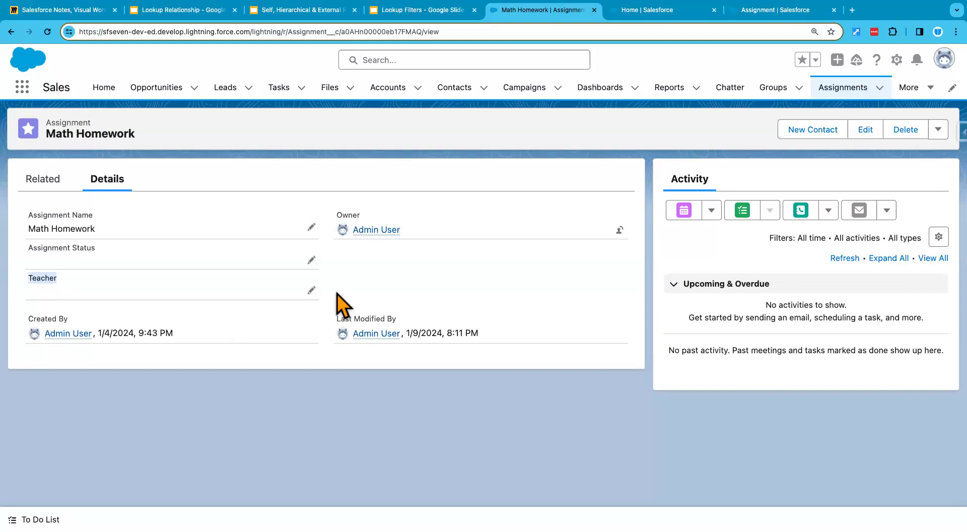
{"action": "left_click", "coordinate": [311, 291]}
{"action": "left_click", "coordinate": [125, 341]}
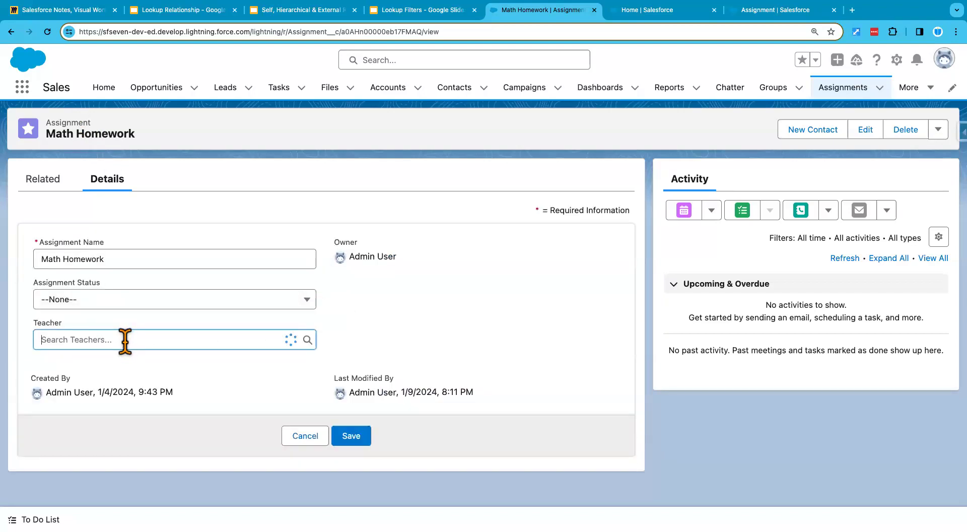
{"action": "left_click", "coordinate": [391, 323]}
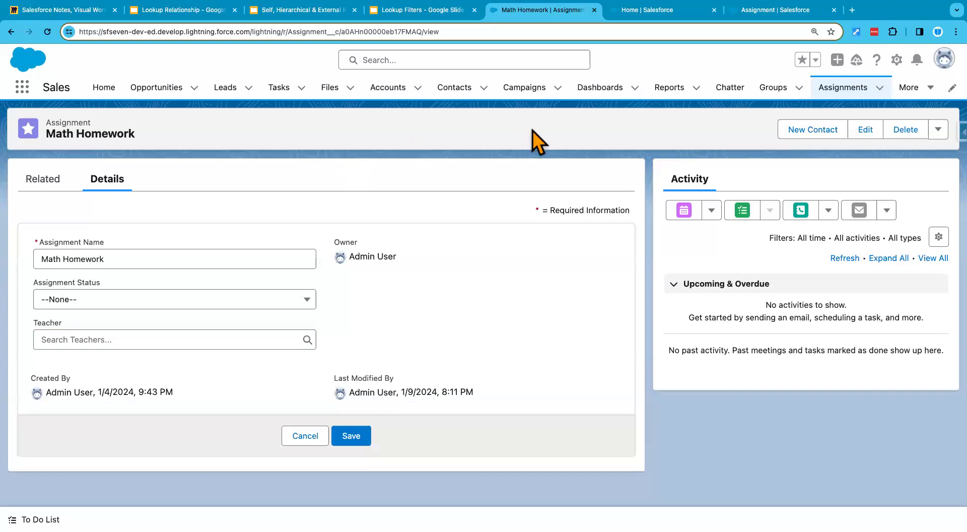
Create a Teacher record, entering the teacher's name with the title Mr, and save it.
{"action": "left_click", "coordinate": [920, 88]}
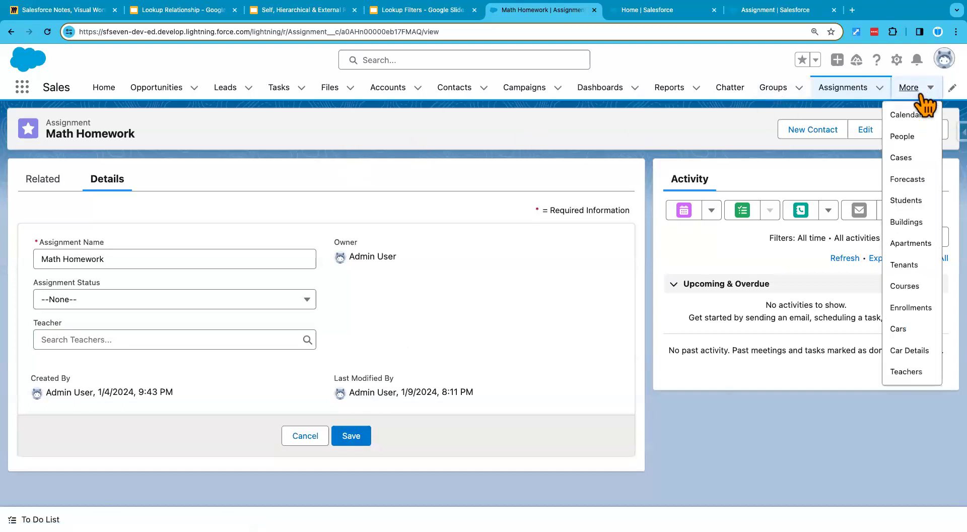
{"action": "left_click", "coordinate": [905, 373]}
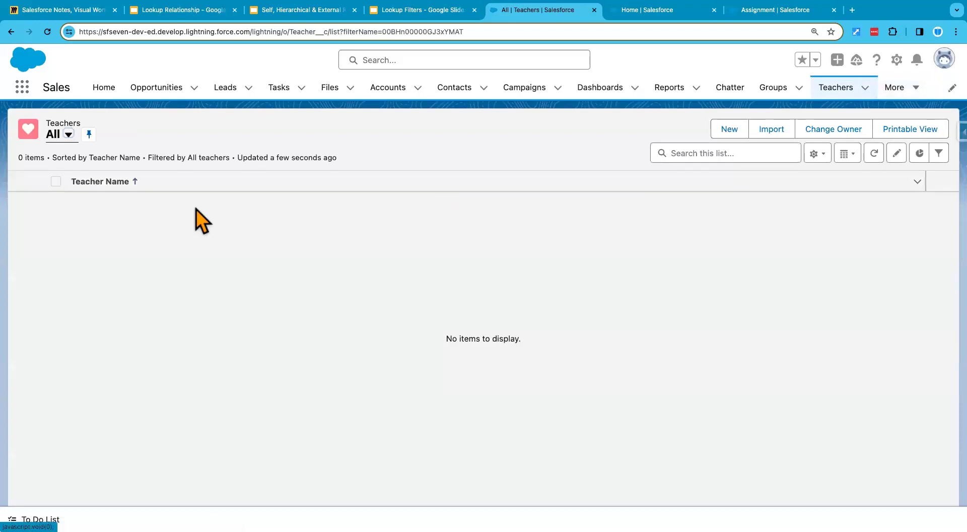
{"action": "left_click", "coordinate": [729, 130]}
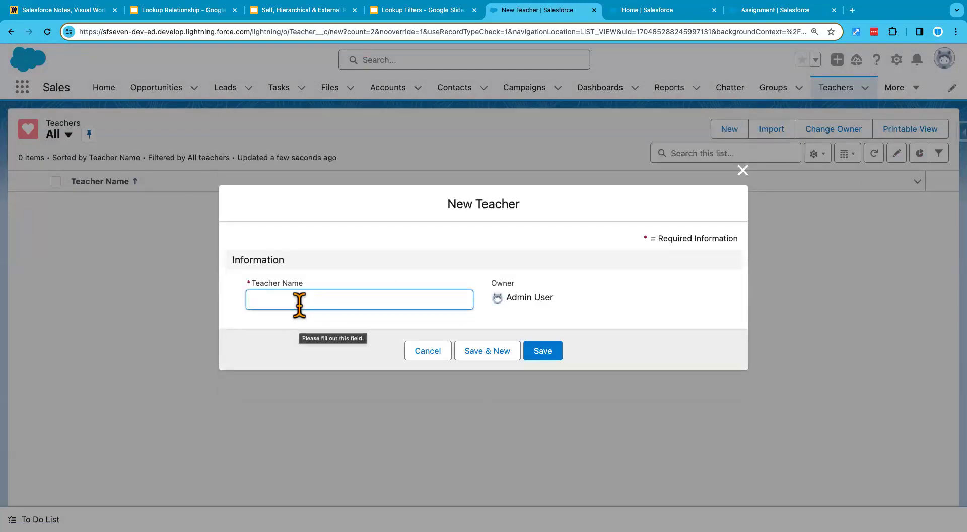
{"action": "type", "text": "Mr "}
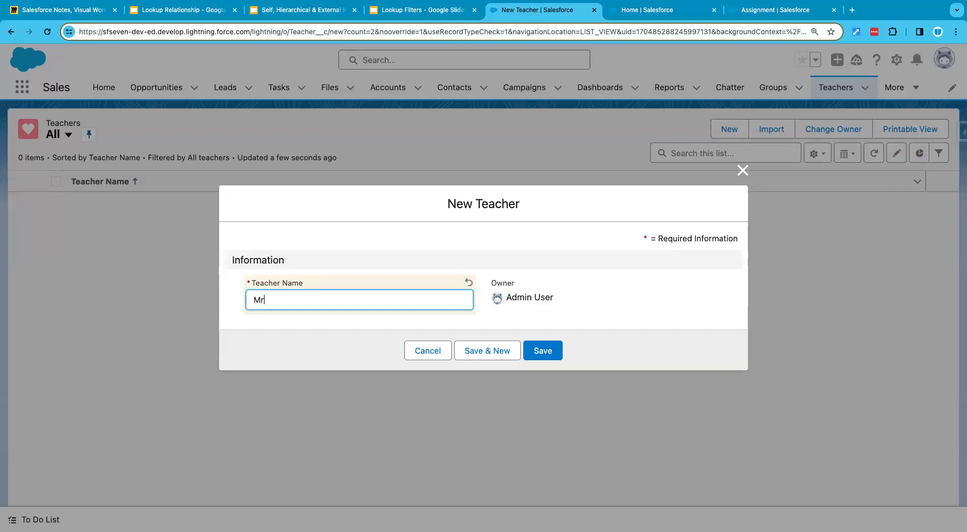
{"action": "type", "text": "jon"}
{"action": "left_click", "coordinate": [540, 355]}
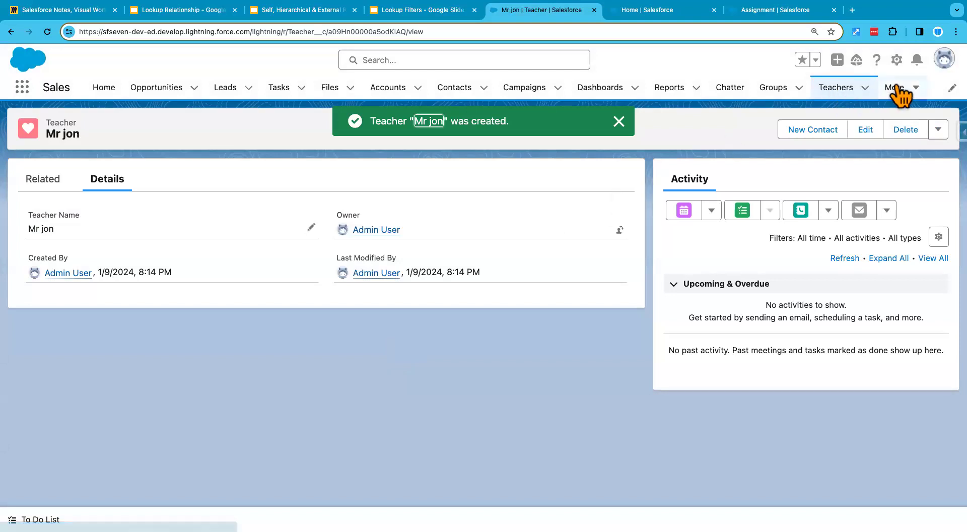
Open the Math Homework assignment, set its Teacher lookup to the newly created teacher, and save.
{"action": "left_click", "coordinate": [900, 89]}
{"action": "left_click", "coordinate": [895, 372]}
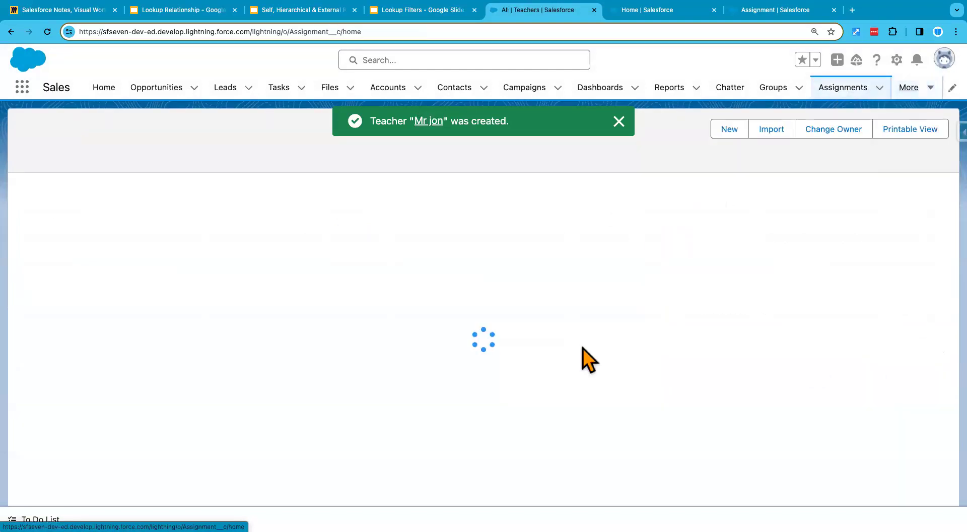
{"action": "left_click", "coordinate": [103, 201]}
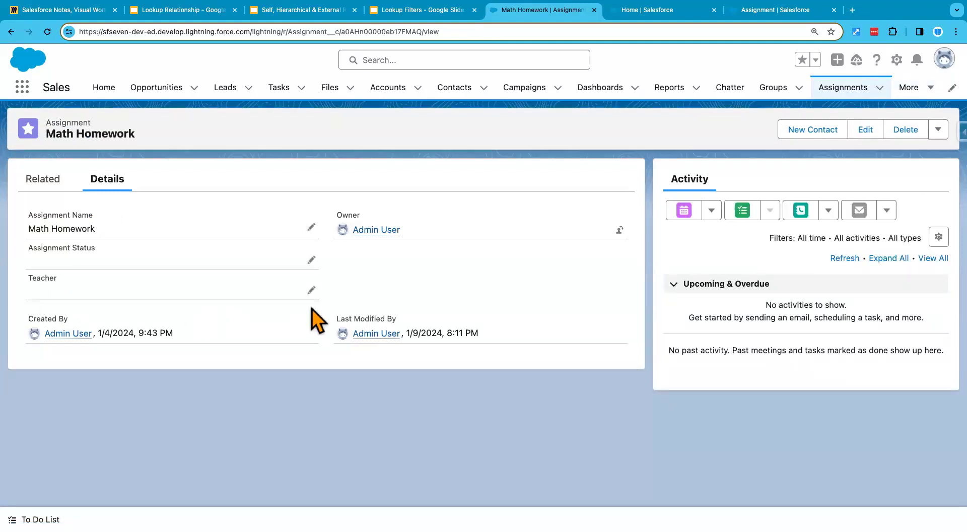
{"action": "left_click", "coordinate": [312, 290]}
{"action": "left_click", "coordinate": [85, 339]}
{"action": "left_click", "coordinate": [79, 389]}
{"action": "left_click", "coordinate": [347, 435]}
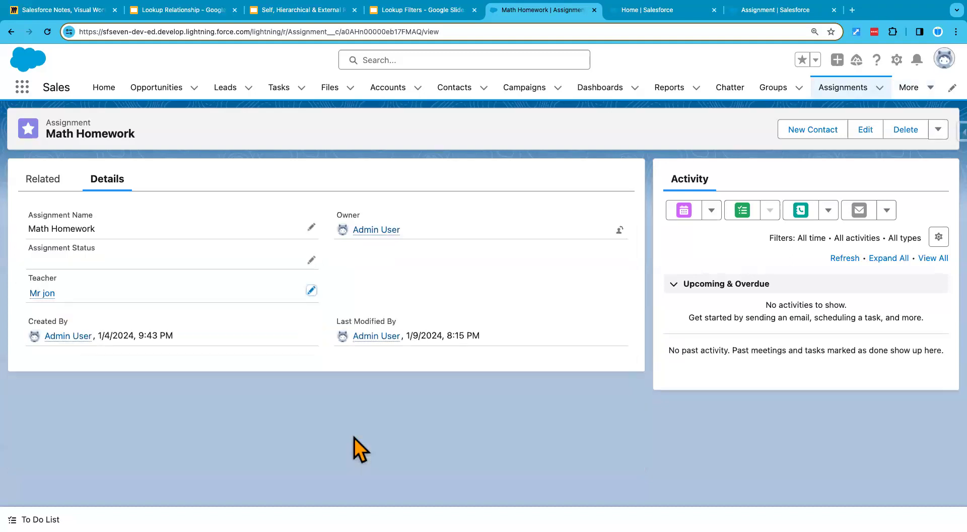
Try to delete the teacher linked to Math Homework from the teacher's own record, and highlight the response.
{"action": "left_click", "coordinate": [44, 295]}
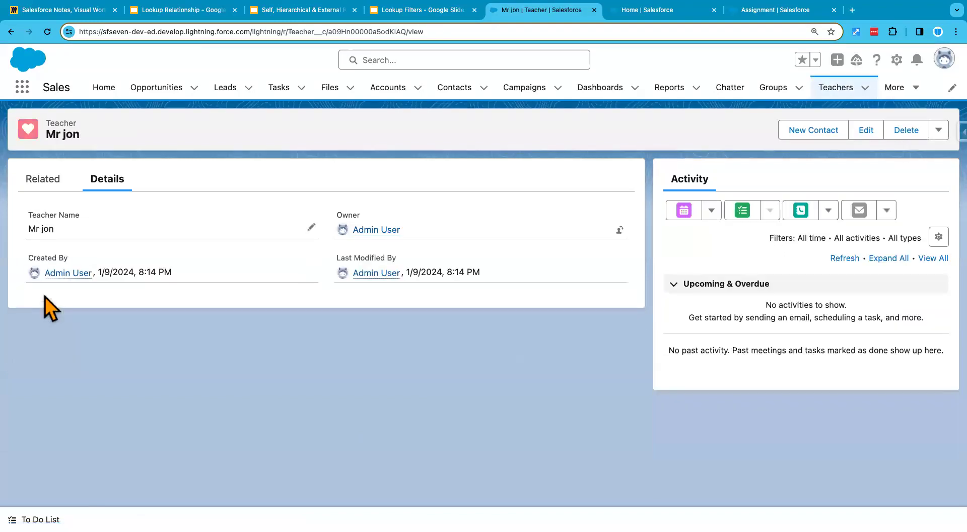
{"action": "left_click", "coordinate": [903, 131]}
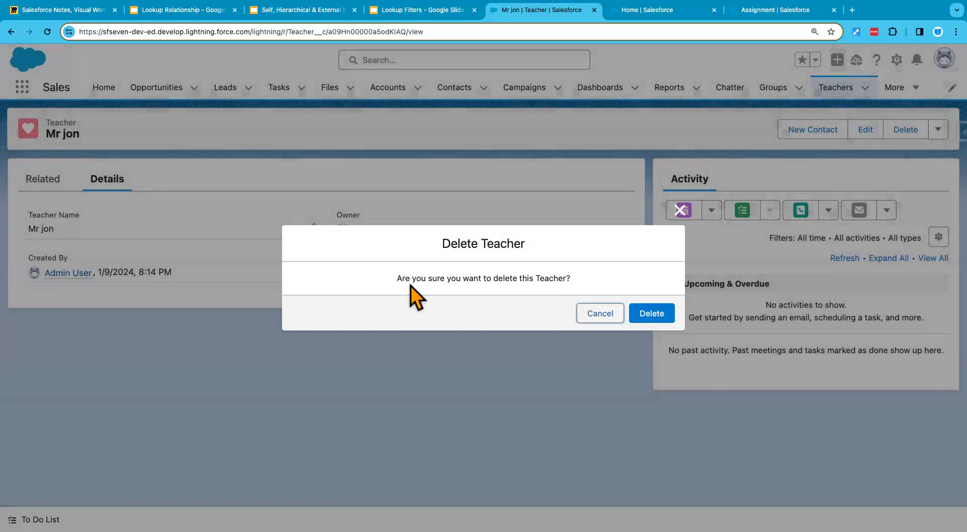
{"action": "left_click", "coordinate": [652, 315]}
{"action": "left_click_drag", "start_coordinate": [301, 273], "coordinate": [550, 283]}
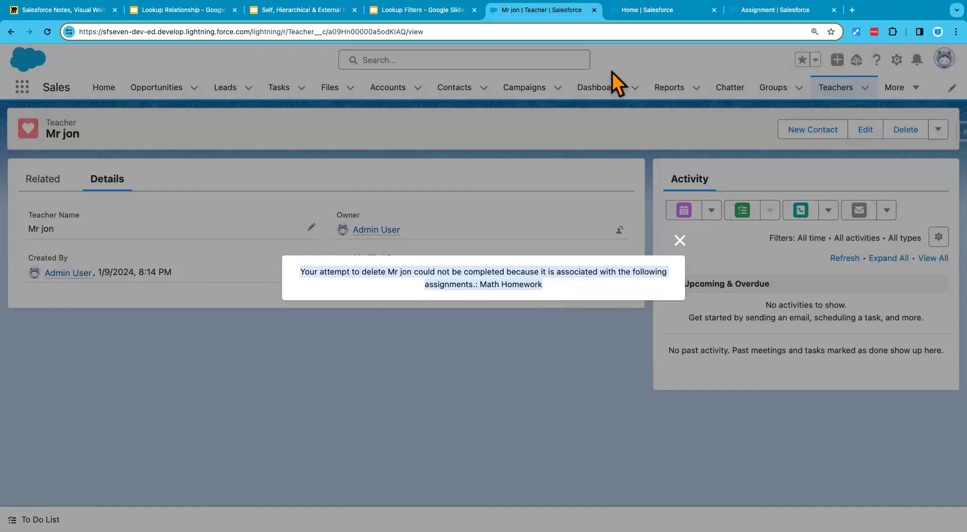
Open Assignment's Teacher lookup field for editing in the setup tab and review its "What to do if the lookup record is deleted?" options.
{"action": "left_click", "coordinate": [761, 13]}
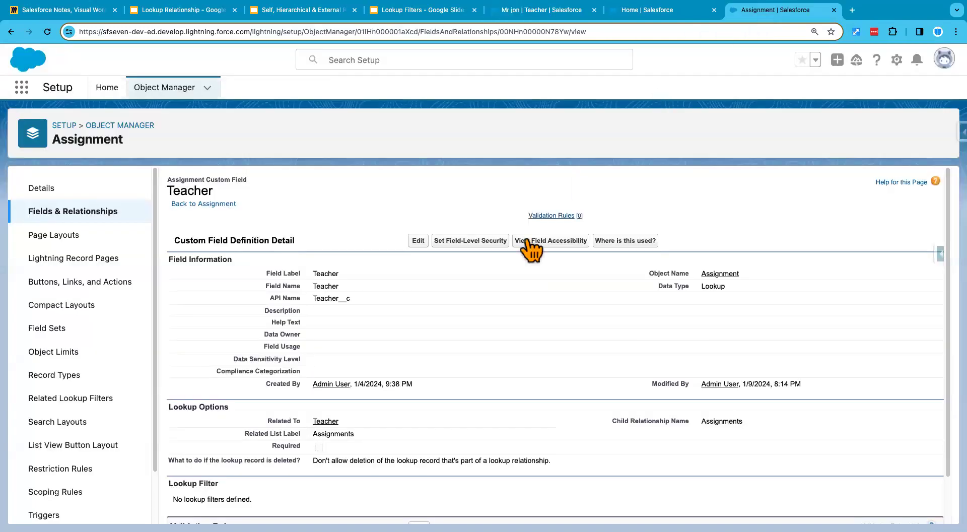
{"action": "scroll", "coordinate": [479, 337], "scroll_direction": "down", "scroll_amount": 2}
{"action": "scroll", "coordinate": [469, 321], "scroll_direction": "up", "scroll_amount": 1}
{"action": "scroll", "coordinate": [464, 339], "scroll_direction": "down", "scroll_amount": 2}
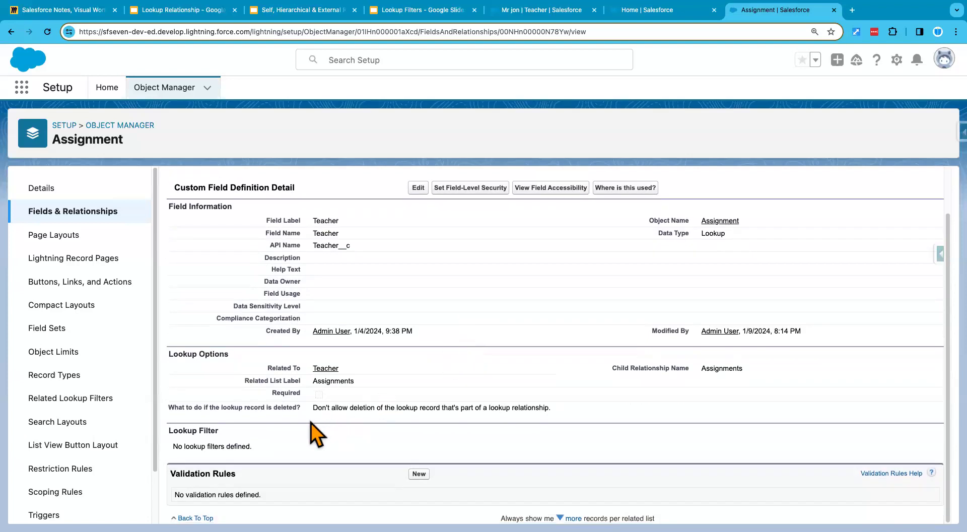
{"action": "left_click", "coordinate": [418, 188]}
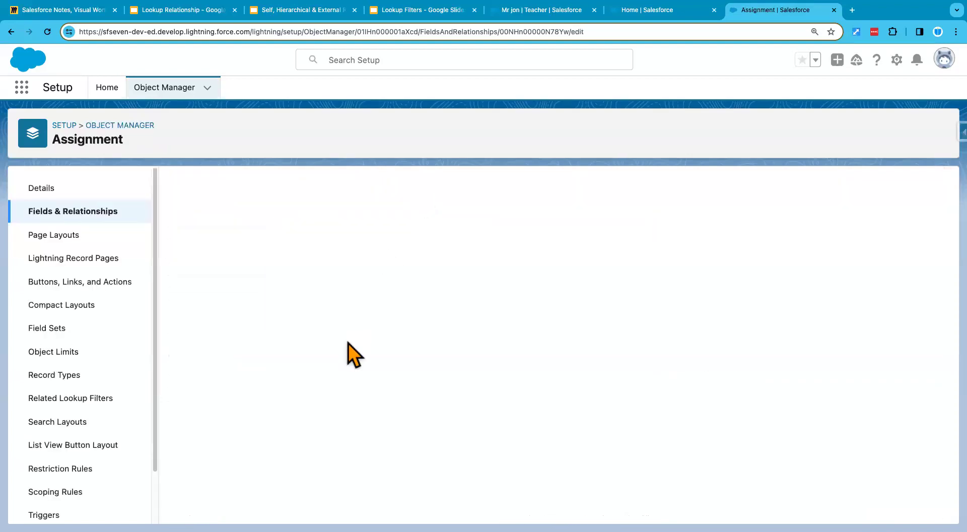
{"action": "scroll", "coordinate": [349, 343], "scroll_direction": "down", "scroll_amount": 6}
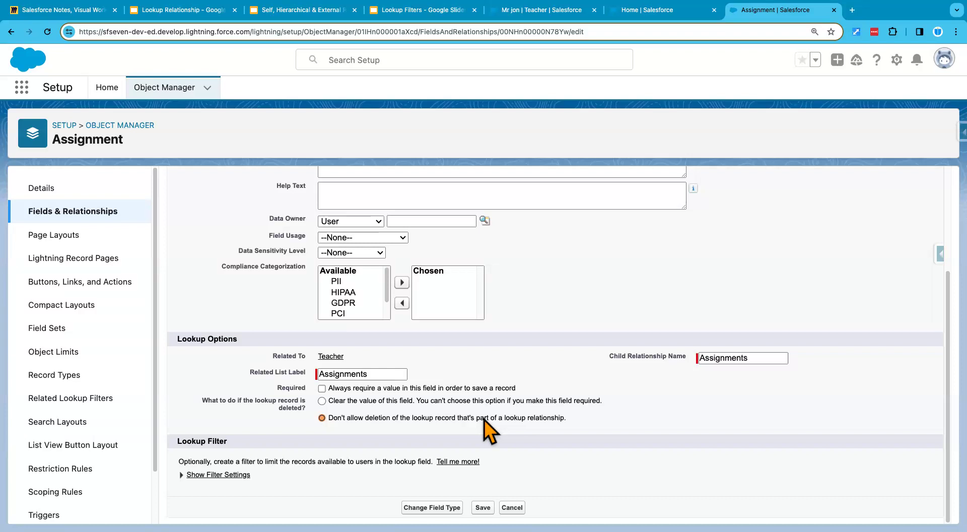
Return to the teacher record, dismiss the deletion message, and open Math Homework from its related Assignments.
{"action": "left_click", "coordinate": [549, 12]}
{"action": "left_click", "coordinate": [680, 240]}
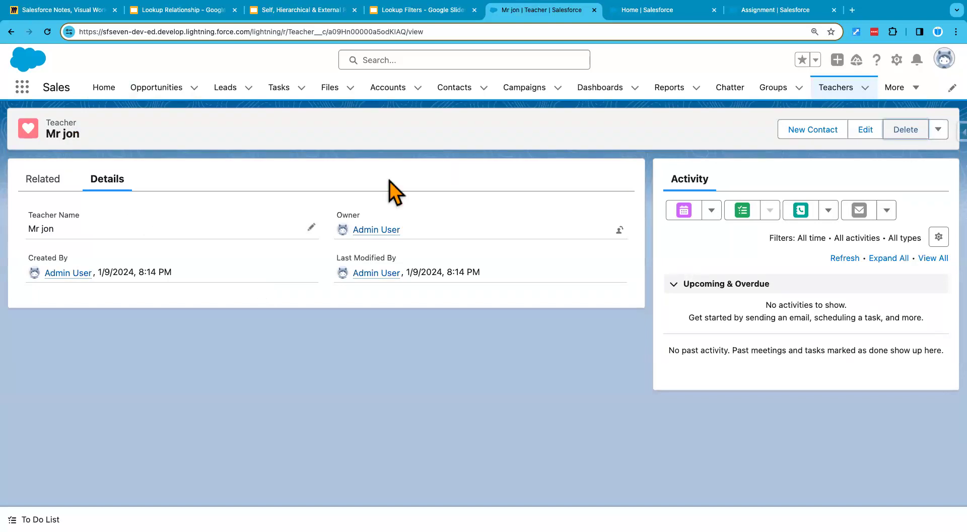
{"action": "left_click", "coordinate": [46, 182]}
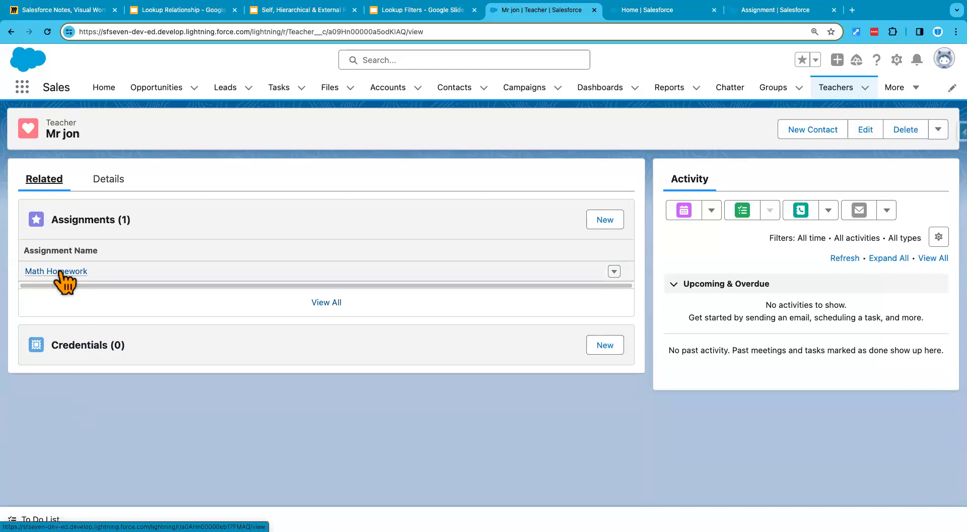
{"action": "left_click", "coordinate": [63, 272]}
Replace Math Homework's Teacher with a new Teacher record created from the lookup, entering the second teacher's name, and save the assignment.
{"action": "left_click", "coordinate": [315, 293]}
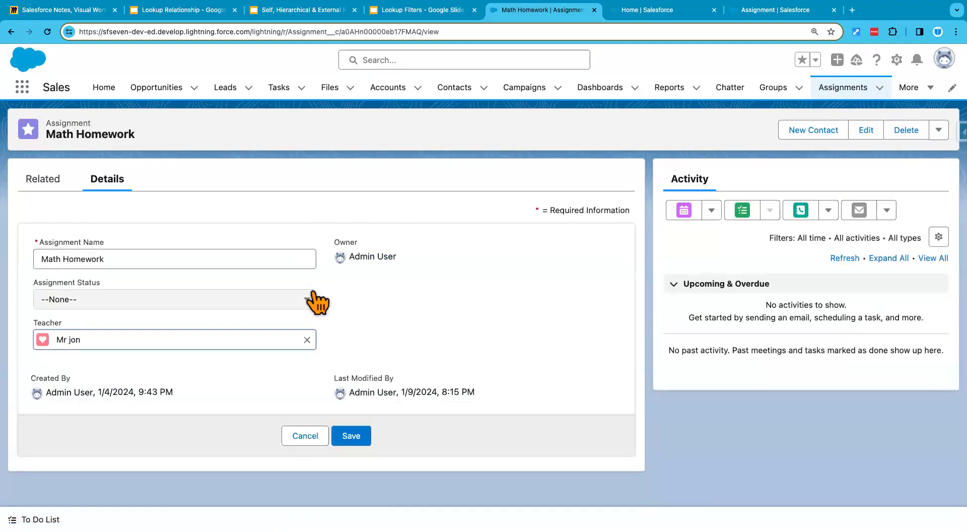
{"action": "triple_click", "coordinate": [94, 340]}
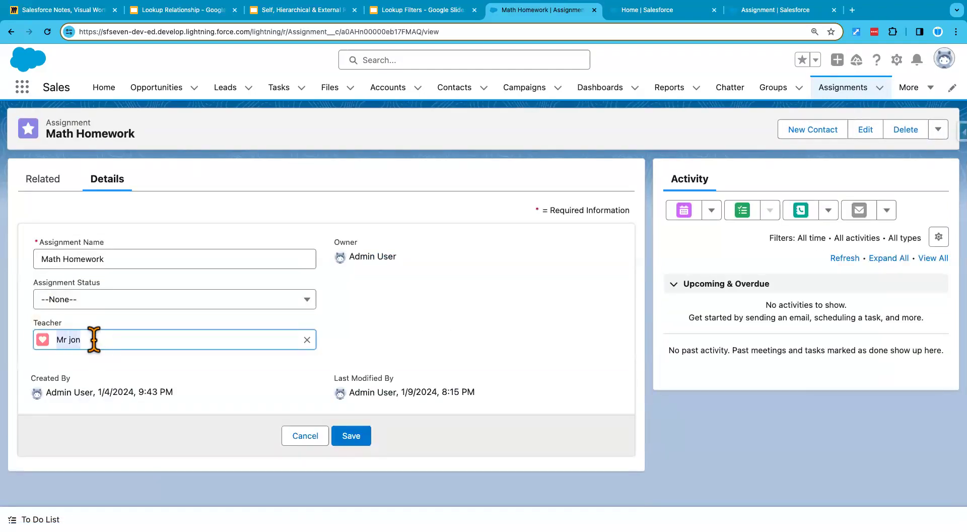
{"action": "key", "text": "BackSpace"}
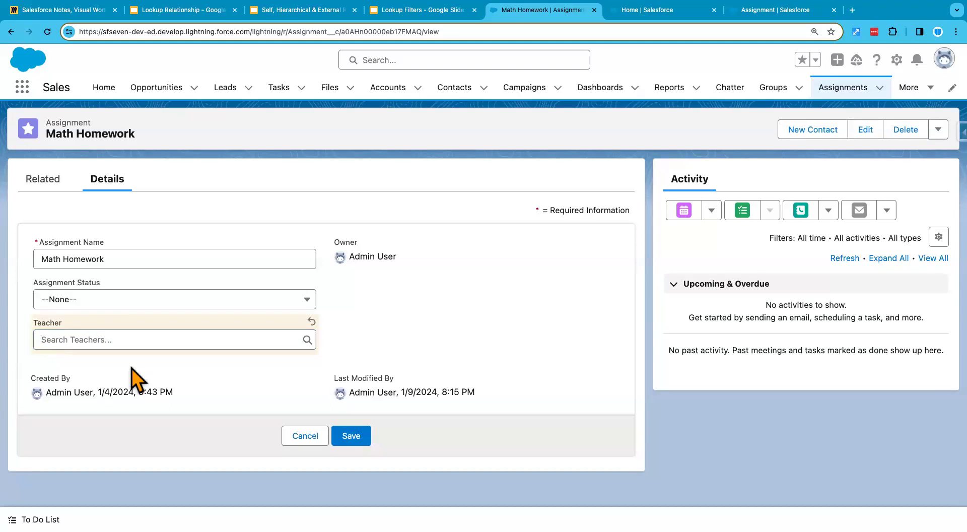
{"action": "left_click", "coordinate": [118, 339]}
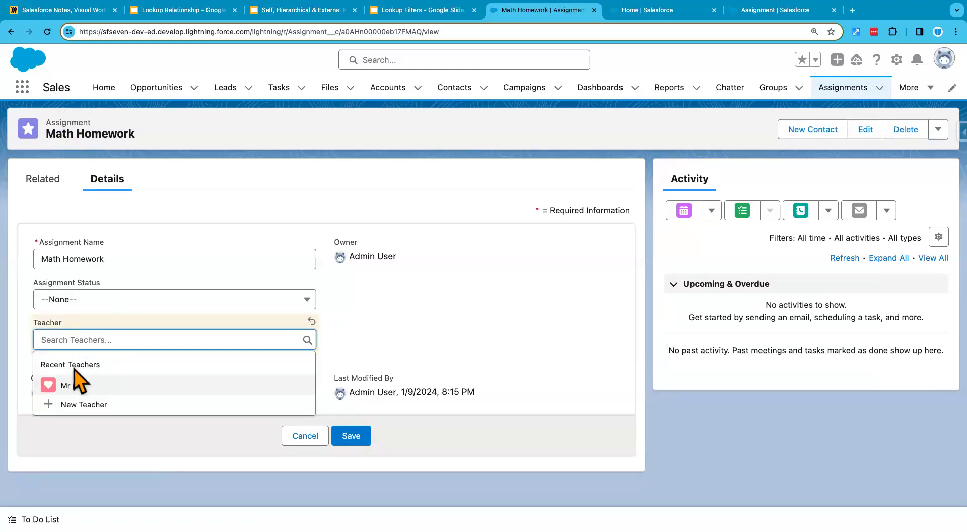
{"action": "left_click", "coordinate": [76, 406]}
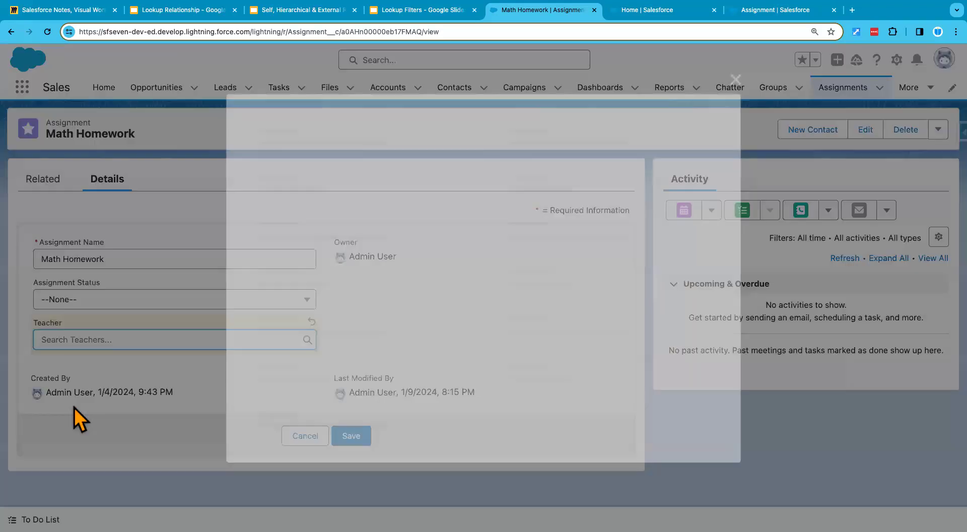
{"action": "type", "text": "Mr Adam"}
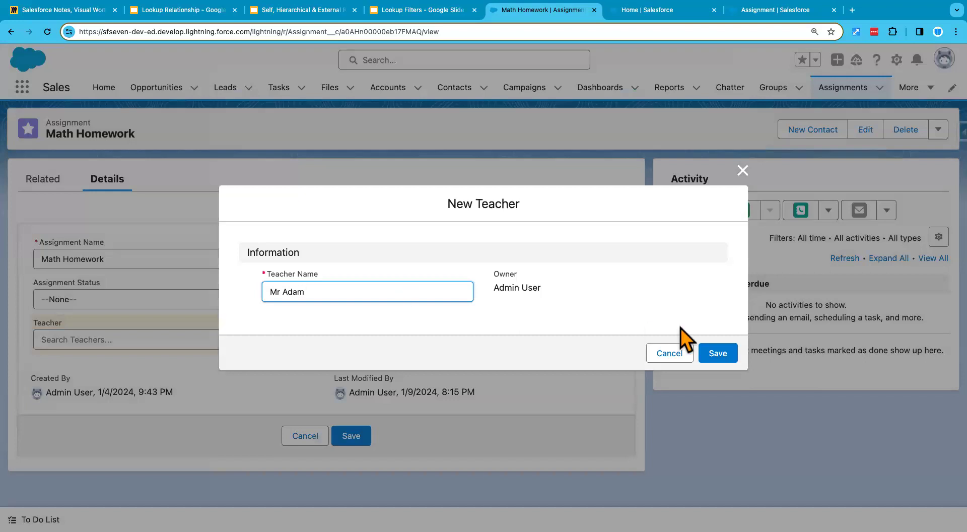
{"action": "left_click", "coordinate": [716, 355]}
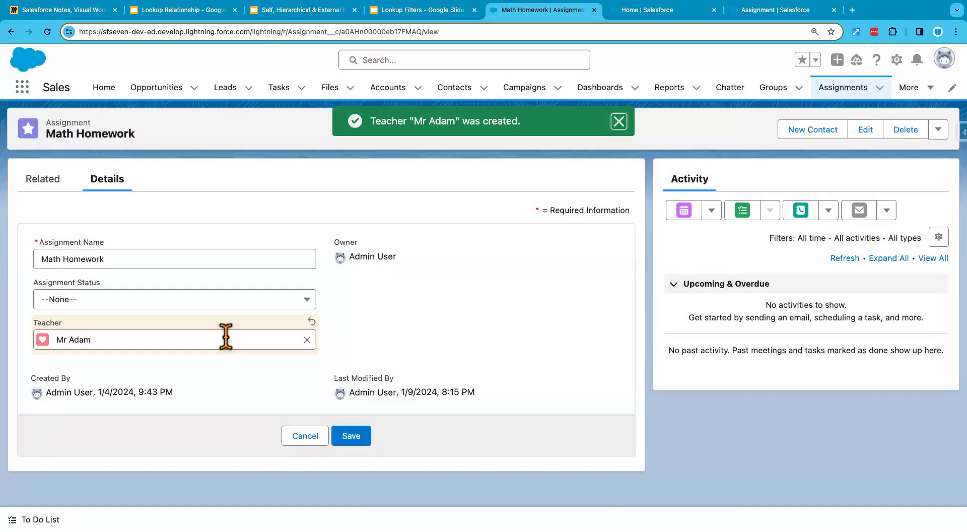
{"action": "left_click", "coordinate": [351, 439]}
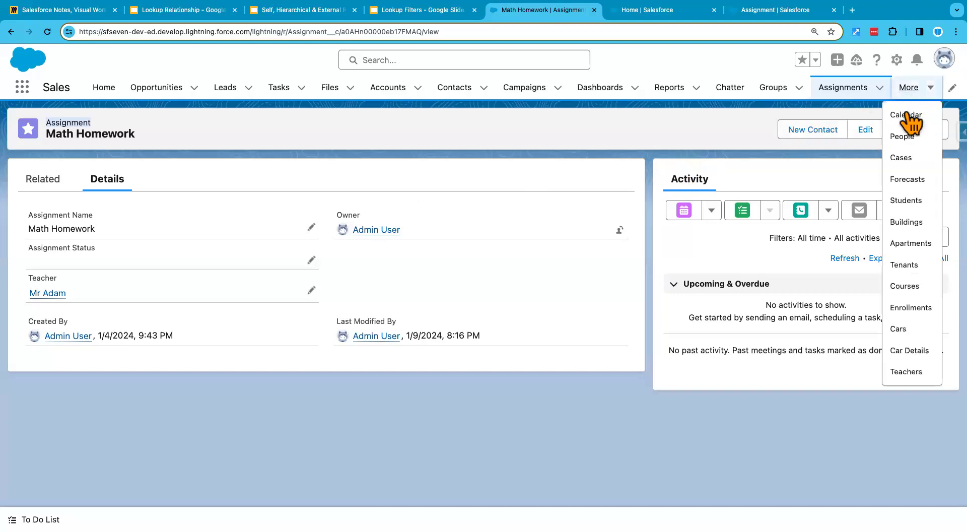
Delete the first teacher, no longer linked to Math Homework, from the list of all teachers.
{"action": "left_click", "coordinate": [910, 373]}
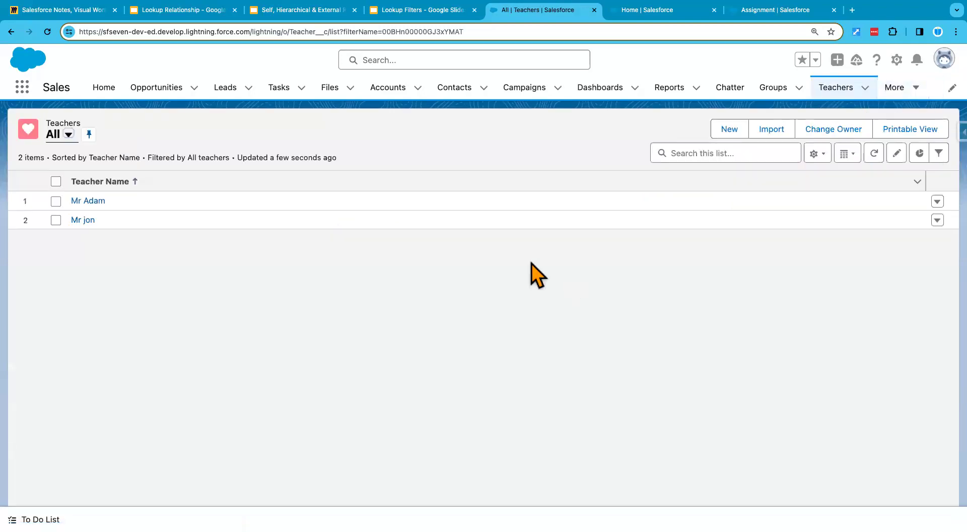
{"action": "left_click", "coordinate": [55, 220]}
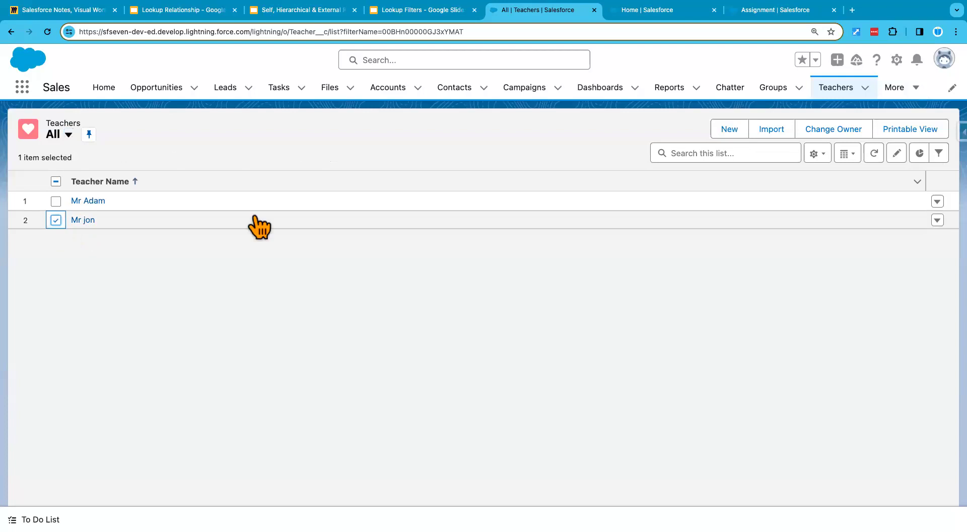
{"action": "left_click", "coordinate": [938, 220]}
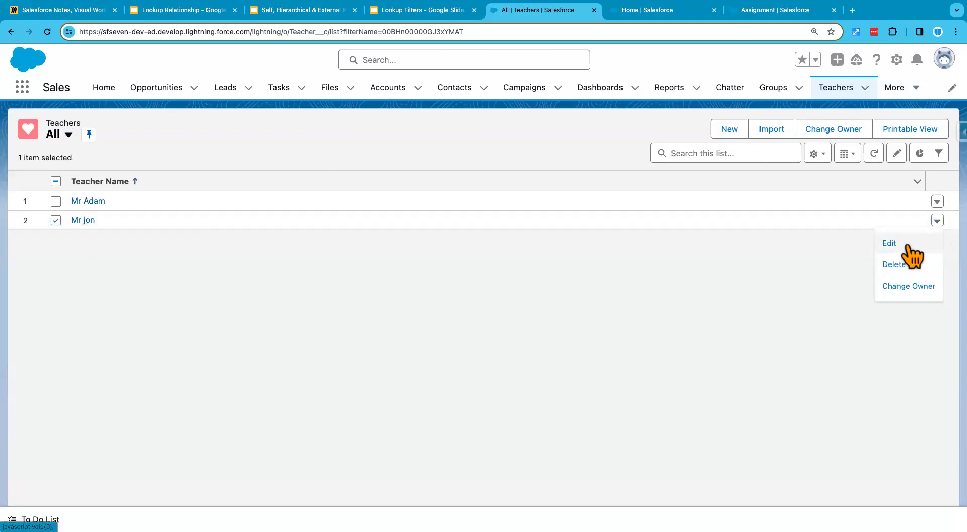
{"action": "left_click", "coordinate": [897, 266]}
{"action": "left_click", "coordinate": [651, 314]}
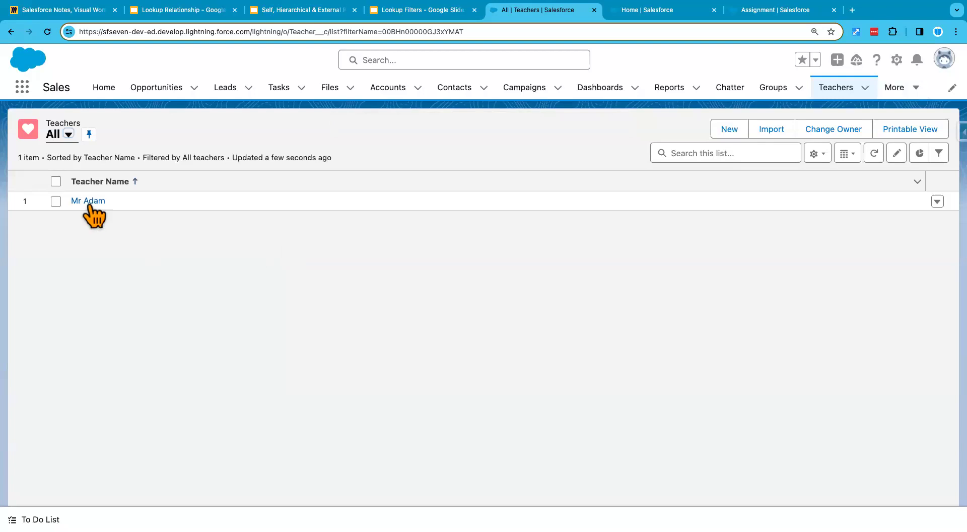
Try to delete the remaining teacher assigned to Math Homework from the teachers list, and dismiss the response.
{"action": "left_click", "coordinate": [56, 201]}
{"action": "left_click", "coordinate": [938, 202]}
{"action": "left_click", "coordinate": [893, 246]}
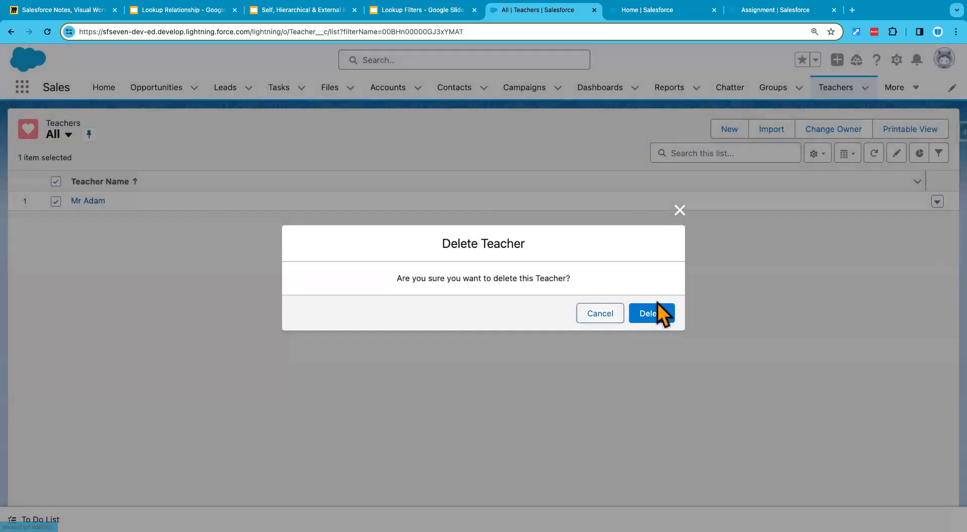
{"action": "left_click", "coordinate": [636, 315]}
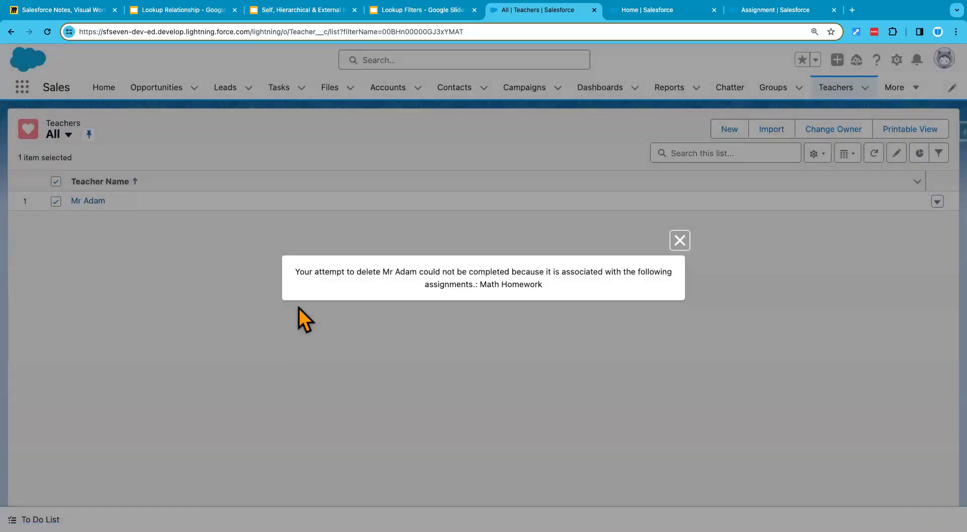
{"action": "left_click", "coordinate": [675, 250]}
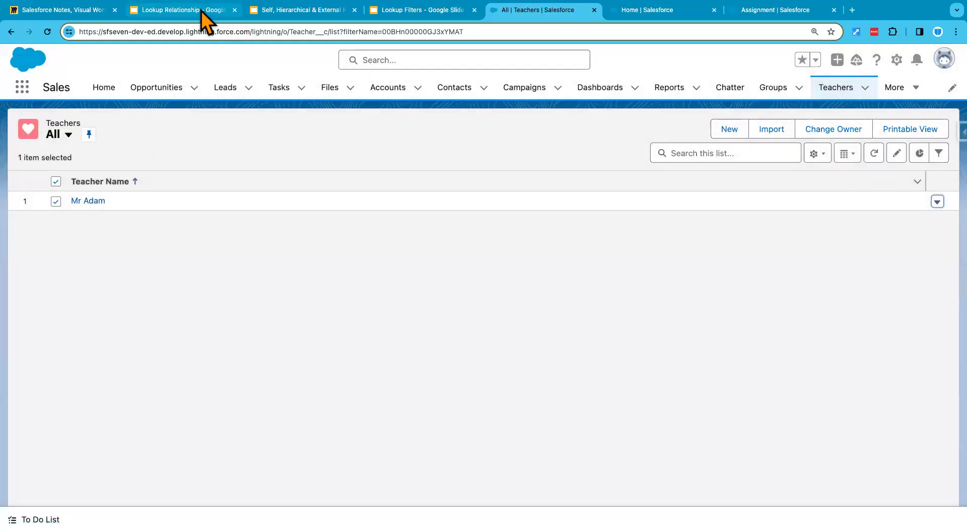
Switch to the Lookup Relationship deck in Google Slides and open slide 7, "Lookup Relationship characteristics #3".
{"action": "left_click", "coordinate": [191, 10]}
{"action": "left_click", "coordinate": [68, 363]}
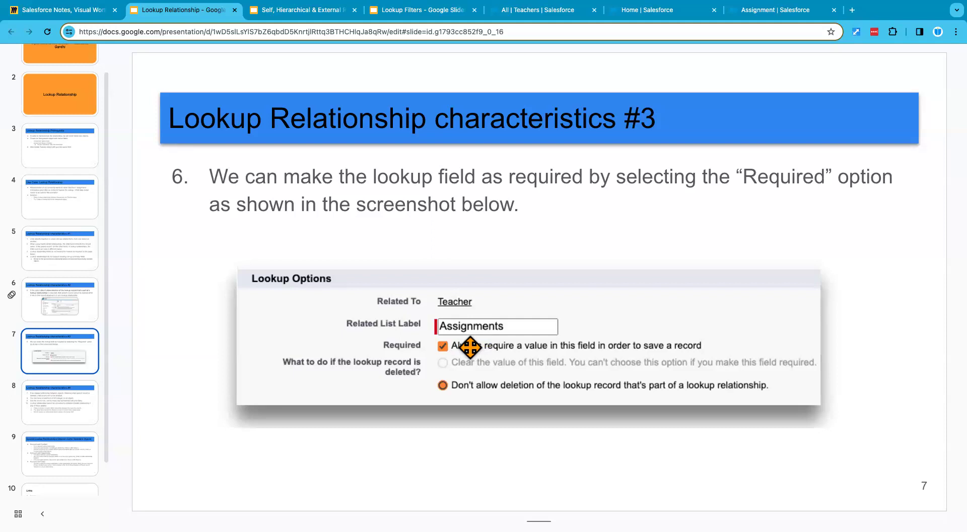
Open the Math Homework assignment from the Assignments list, clear its Teacher lookup, and save the record.
{"action": "left_click", "coordinate": [763, 13]}
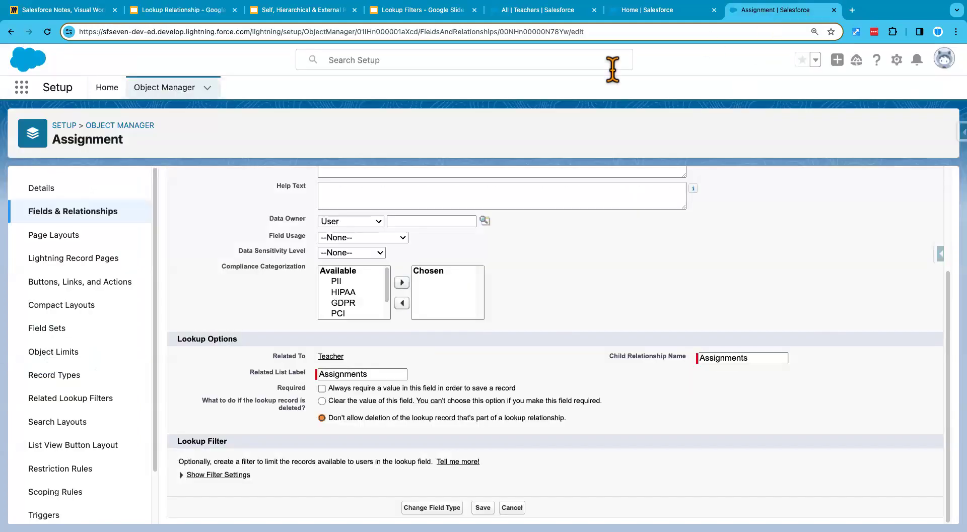
{"action": "left_click", "coordinate": [548, 12]}
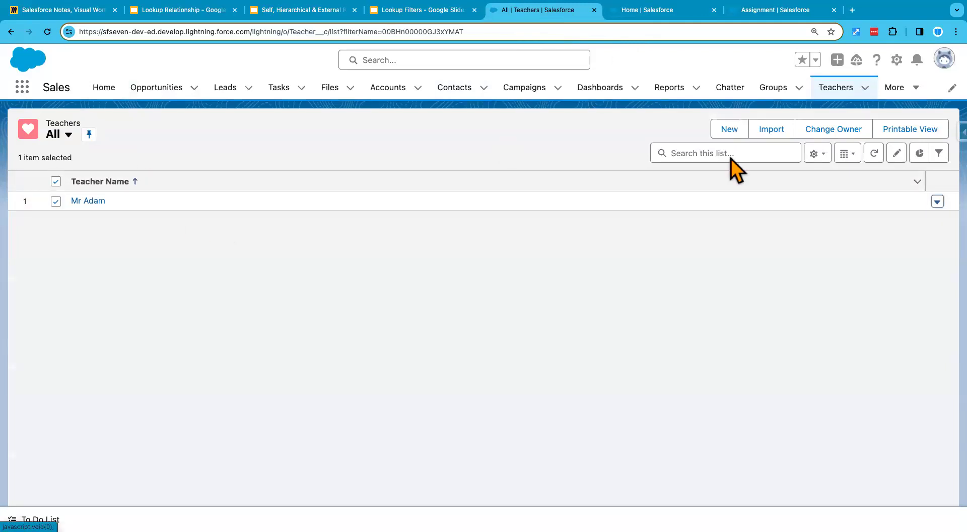
{"action": "left_click", "coordinate": [897, 94]}
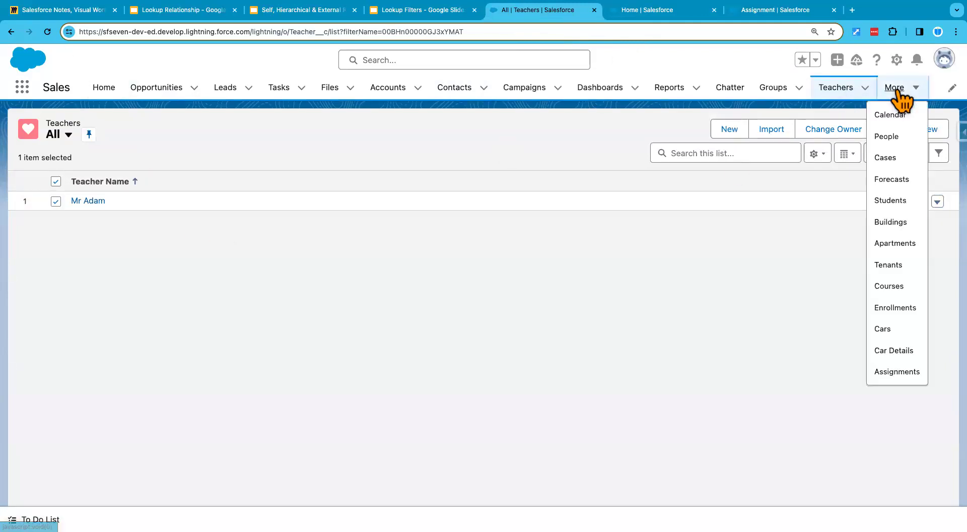
{"action": "left_click", "coordinate": [898, 374]}
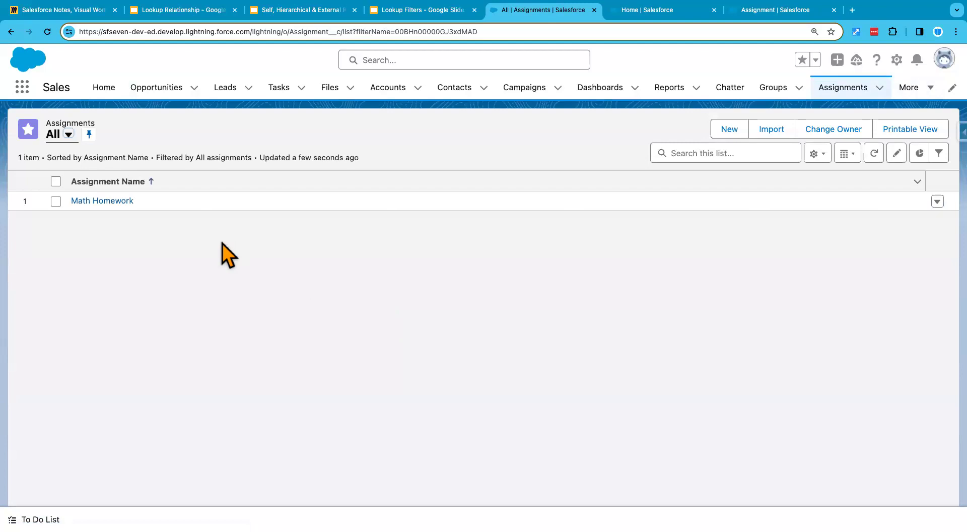
{"action": "left_click", "coordinate": [112, 201]}
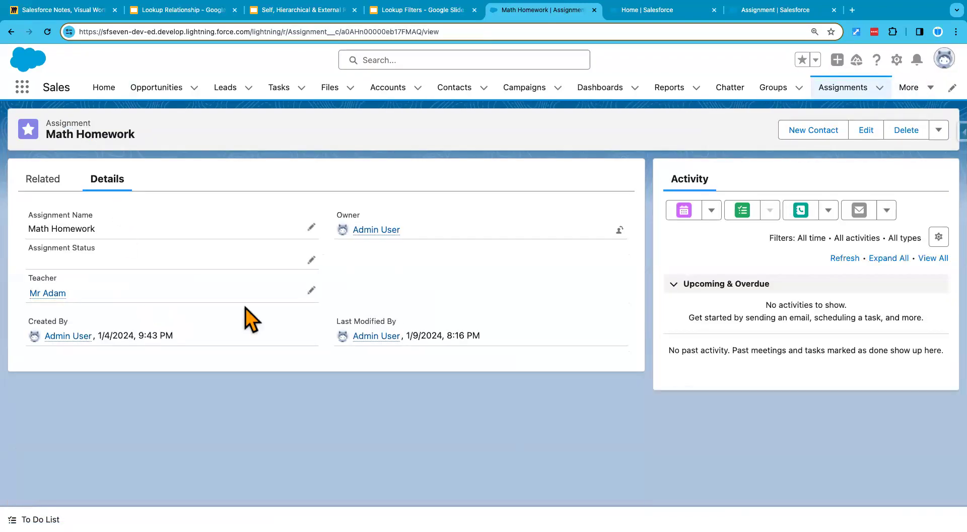
{"action": "left_click", "coordinate": [311, 290]}
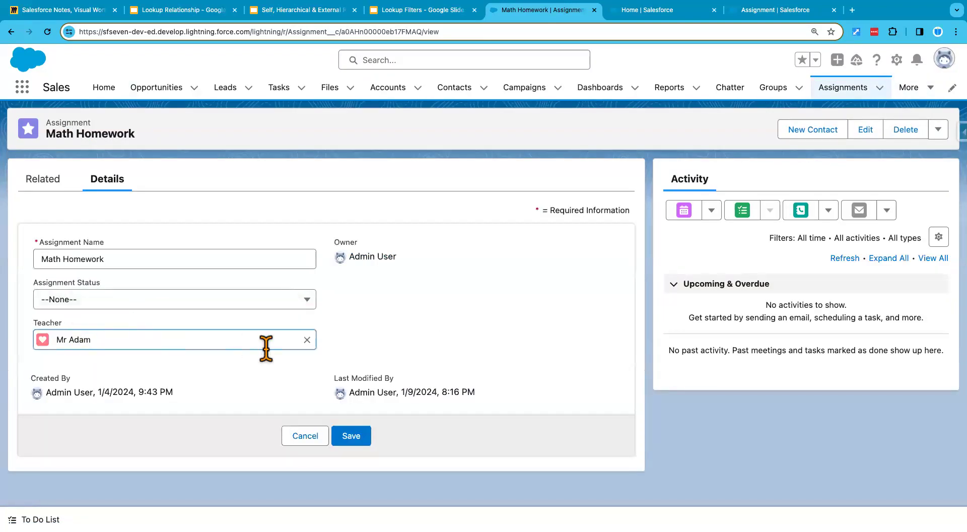
{"action": "left_click", "coordinate": [307, 340]}
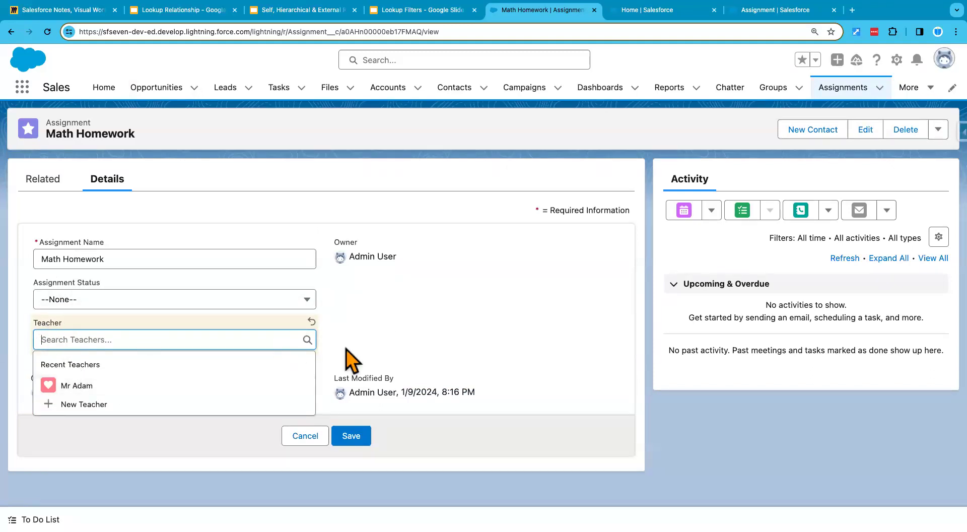
{"action": "left_click", "coordinate": [353, 436]}
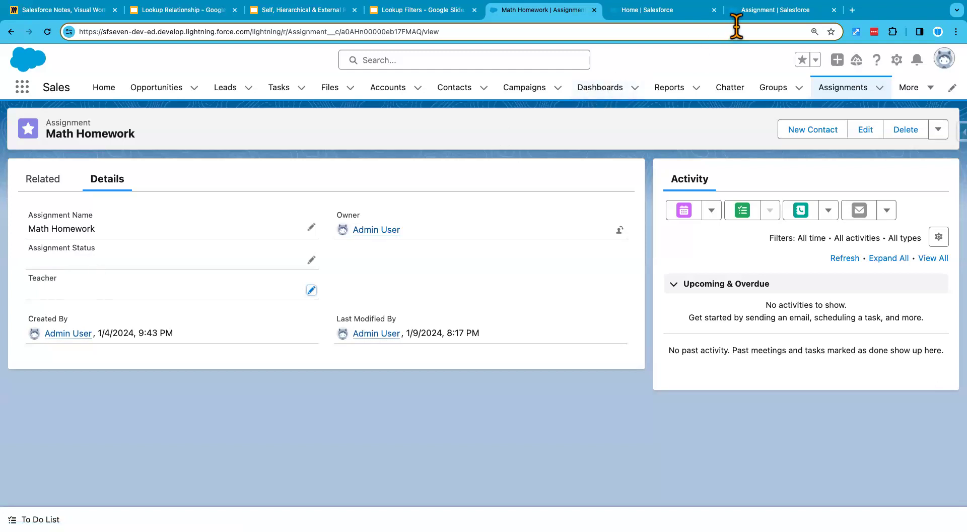
Make the Assignment object's Teacher lookup field always require a value in order to save a record, and save the field definition.
{"action": "left_click", "coordinate": [660, 10]}
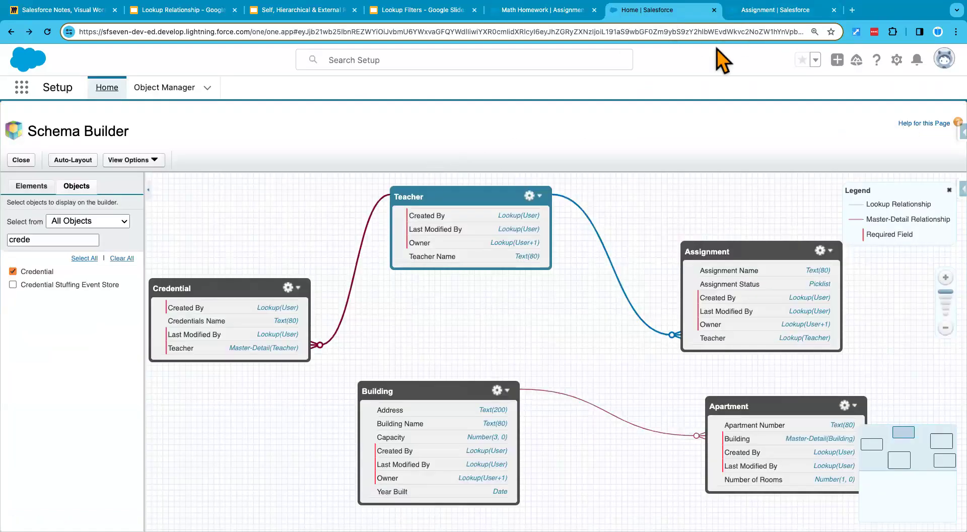
{"action": "left_click", "coordinate": [769, 11]}
{"action": "scroll", "coordinate": [458, 324], "scroll_direction": "up", "scroll_amount": 5}
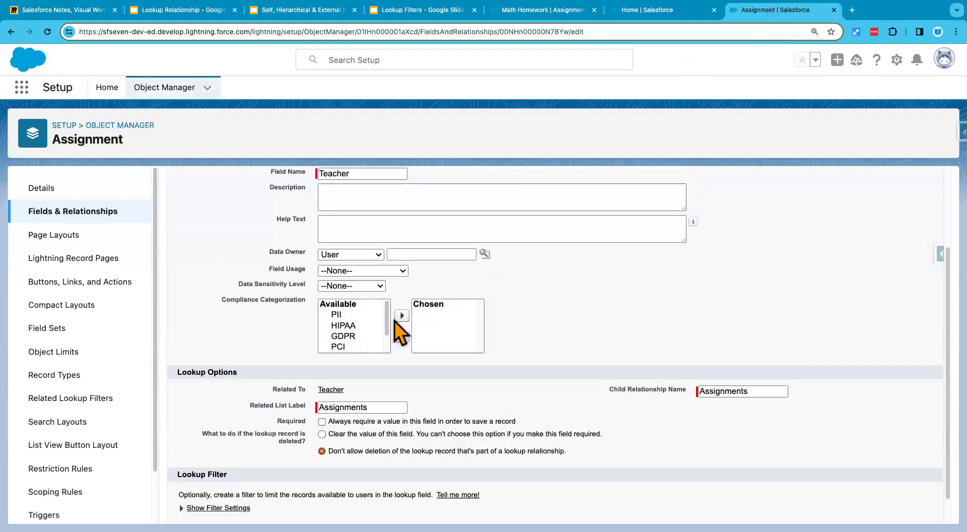
{"action": "left_click_drag", "start_coordinate": [212, 195], "coordinate": [166, 196]}
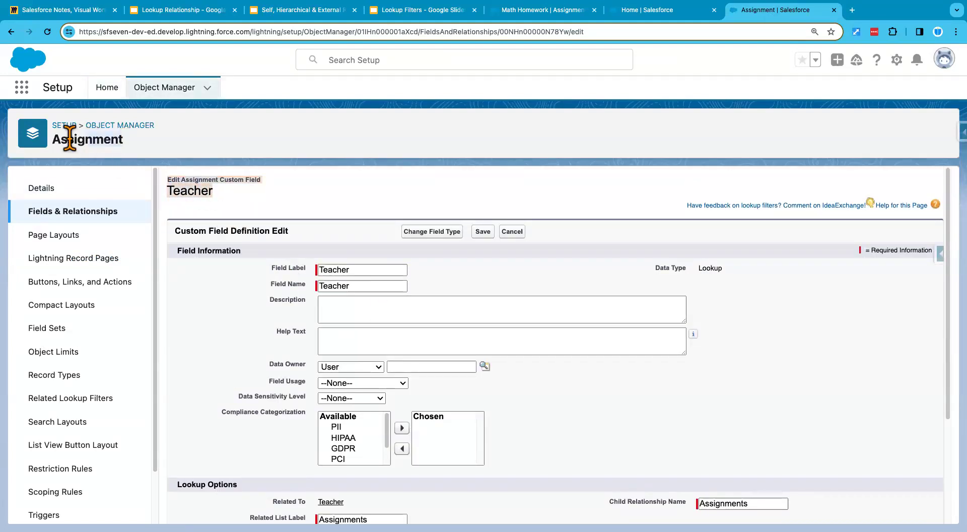
{"action": "scroll", "coordinate": [288, 285], "scroll_direction": "down", "scroll_amount": 3}
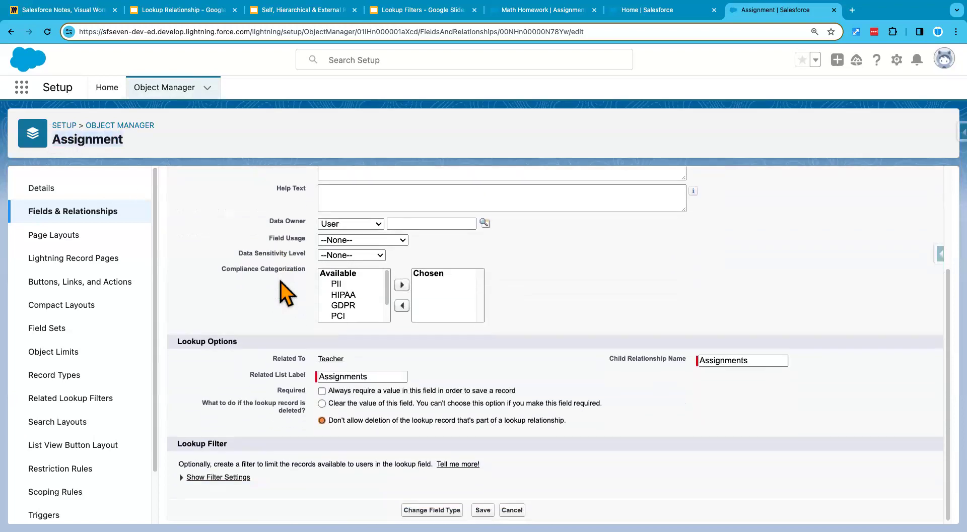
{"action": "left_click", "coordinate": [322, 389]}
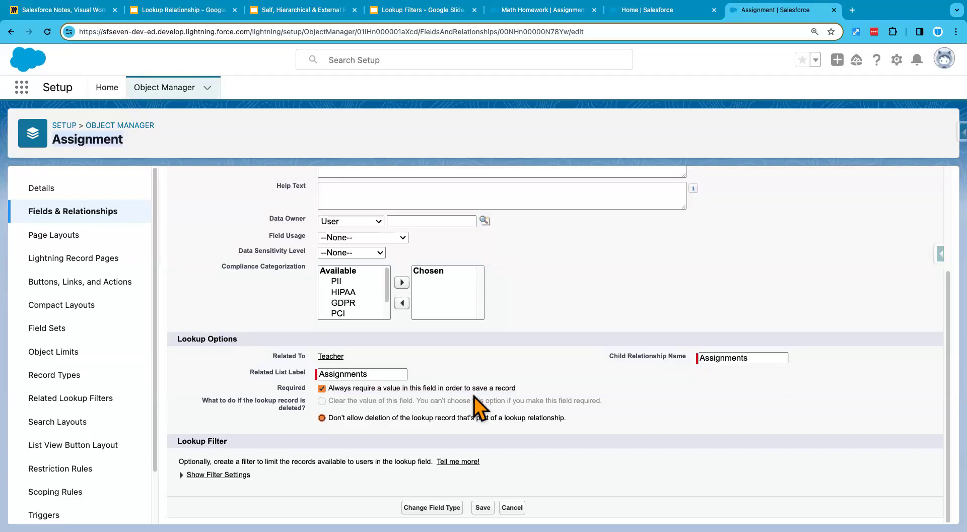
{"action": "left_click", "coordinate": [483, 507]}
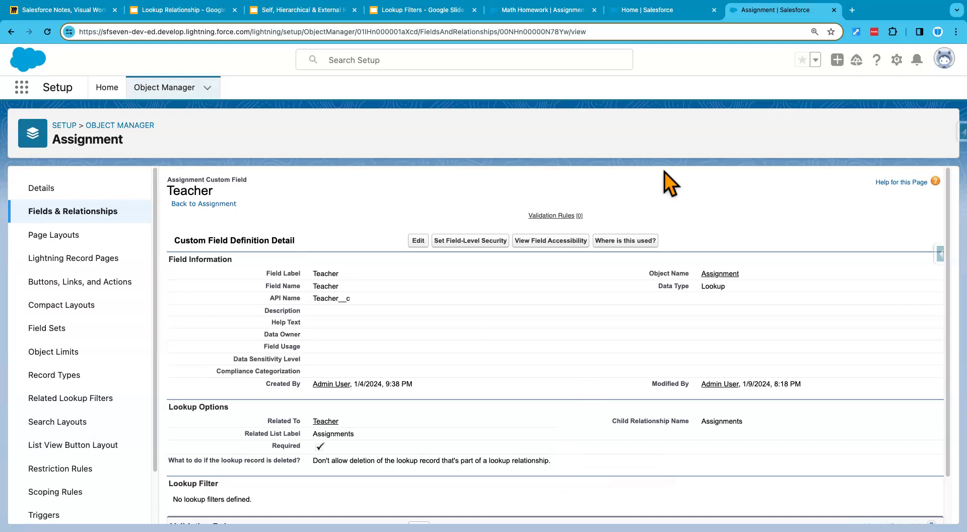
Return to the Math Homework record and change the display density to Compact.
{"action": "left_click", "coordinate": [657, 17]}
{"action": "left_click", "coordinate": [573, 13]}
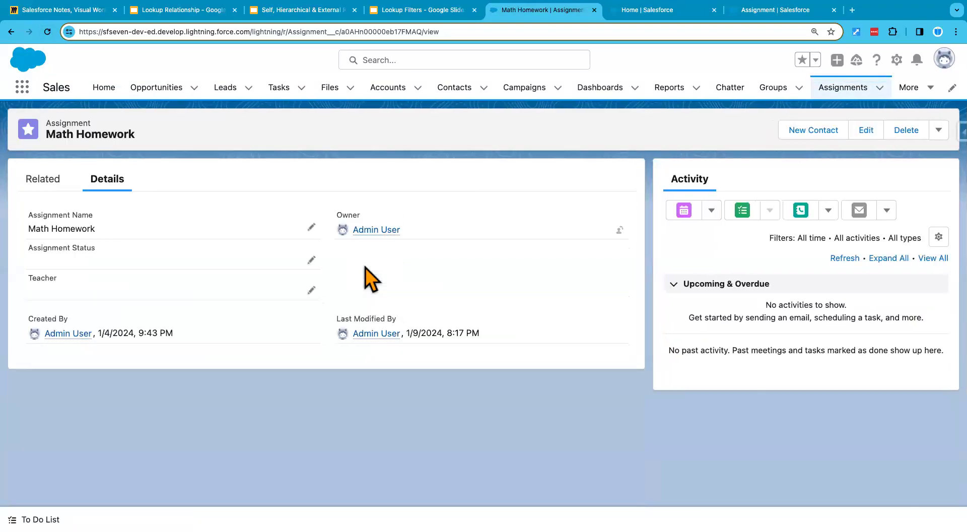
{"action": "left_click", "coordinate": [311, 291]}
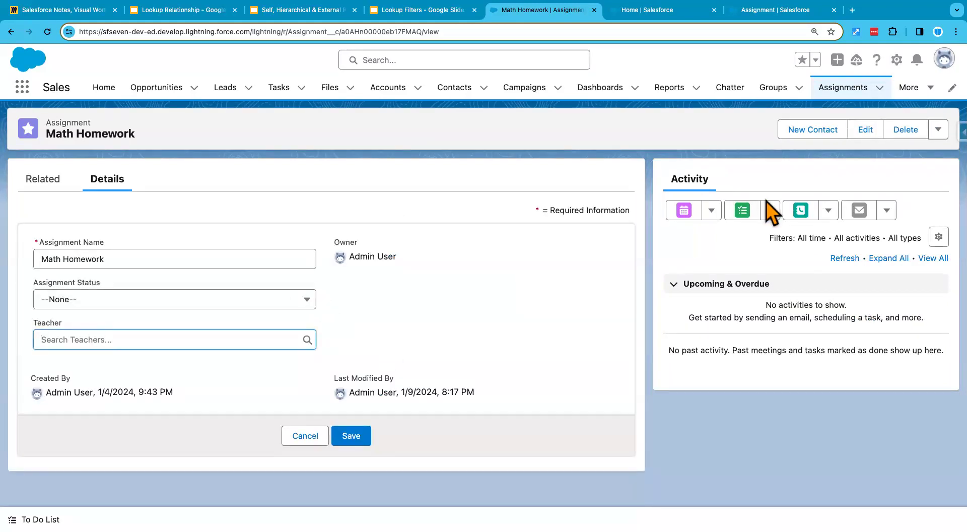
{"action": "left_click", "coordinate": [944, 59]}
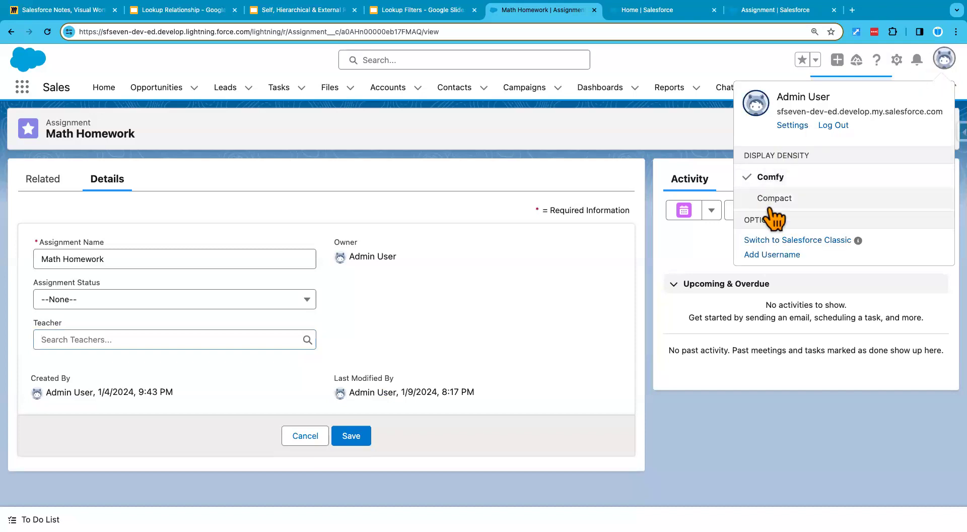
{"action": "left_click", "coordinate": [780, 202]}
{"action": "left_click", "coordinate": [640, 313]}
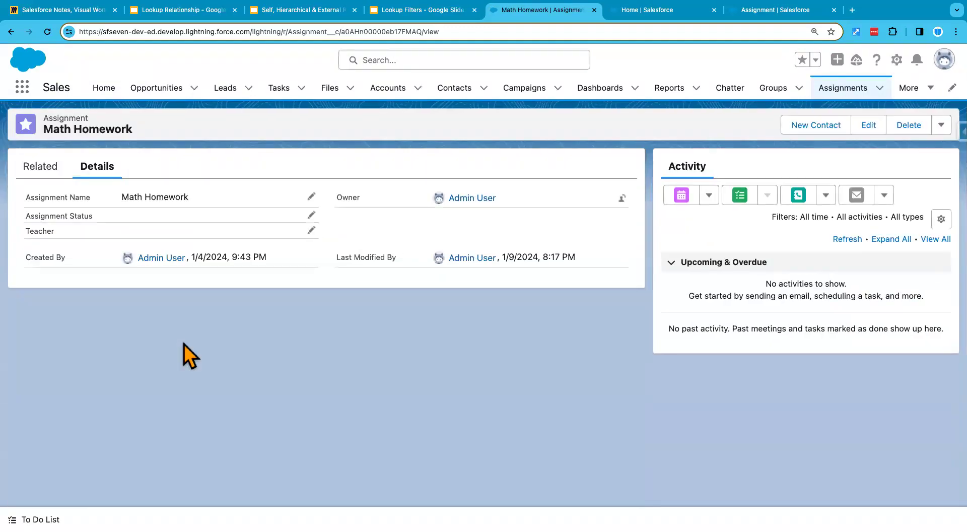
Try to save Math Homework with its required Teacher lookup selected and cleared again, and dismiss the response.
{"action": "left_click", "coordinate": [311, 230]}
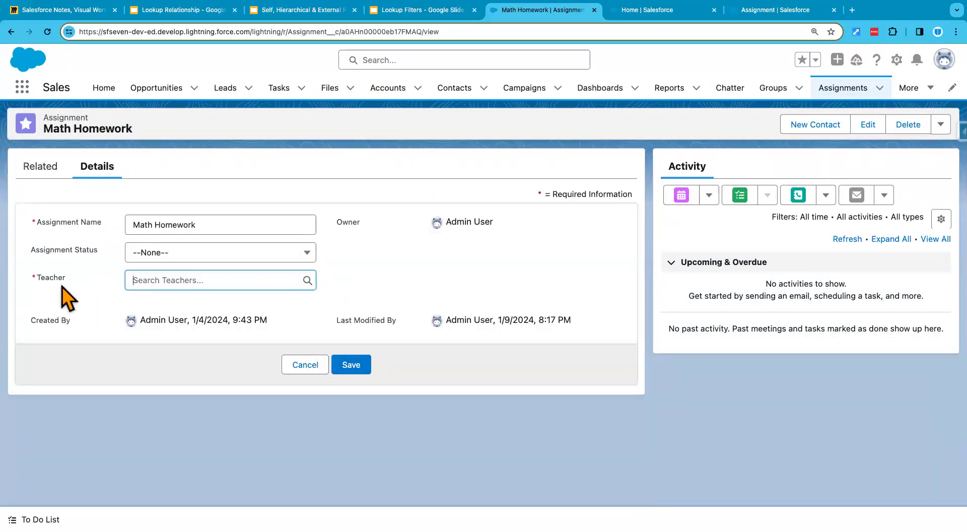
{"action": "left_click_drag", "start_coordinate": [67, 280], "coordinate": [33, 277]}
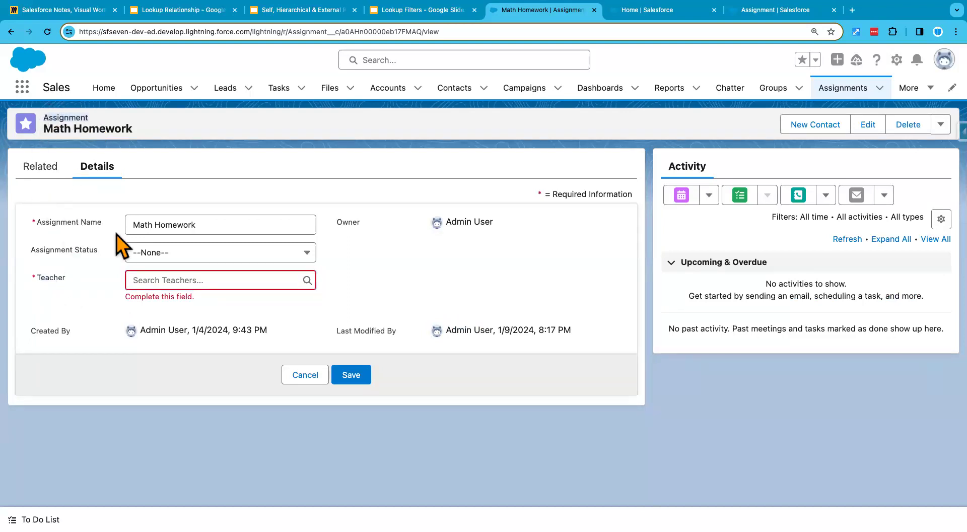
{"action": "left_click", "coordinate": [151, 280]}
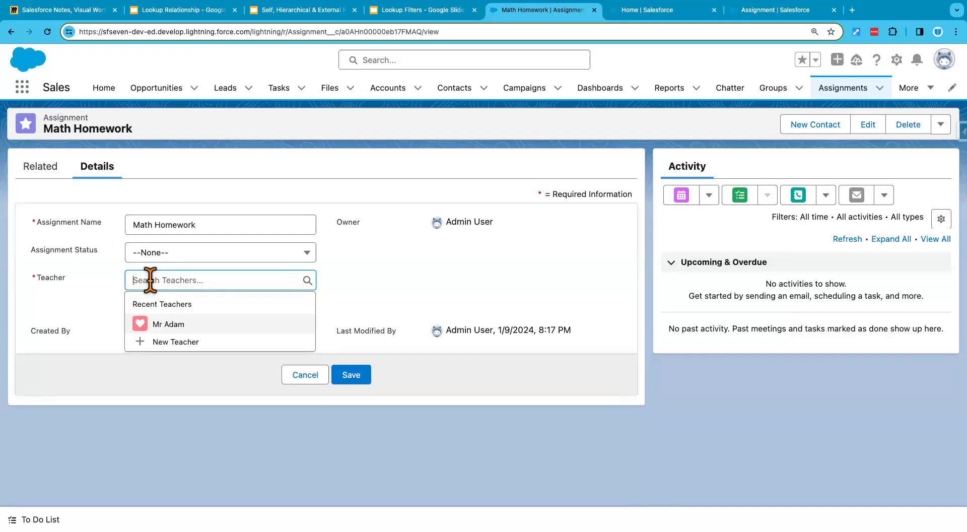
{"action": "left_click", "coordinate": [168, 324]}
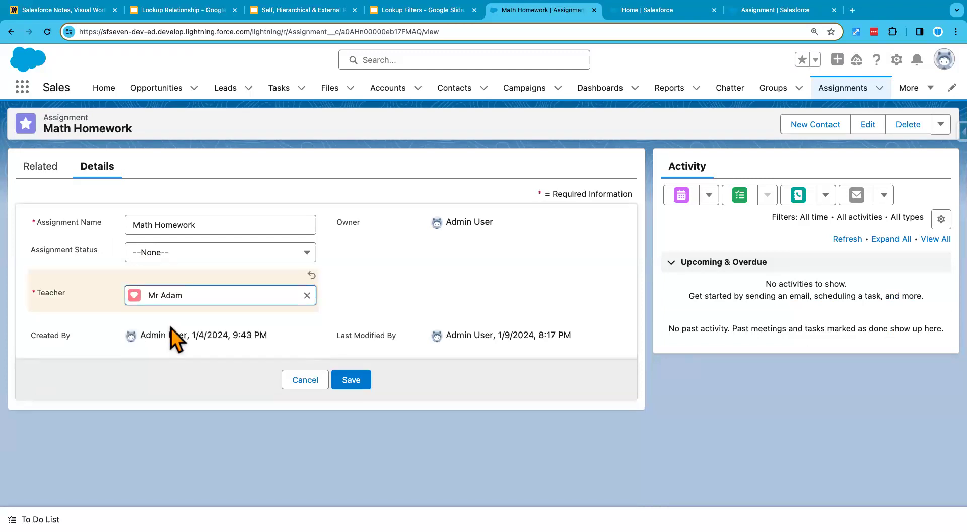
{"action": "left_click", "coordinate": [307, 295]}
{"action": "left_click", "coordinate": [367, 299]}
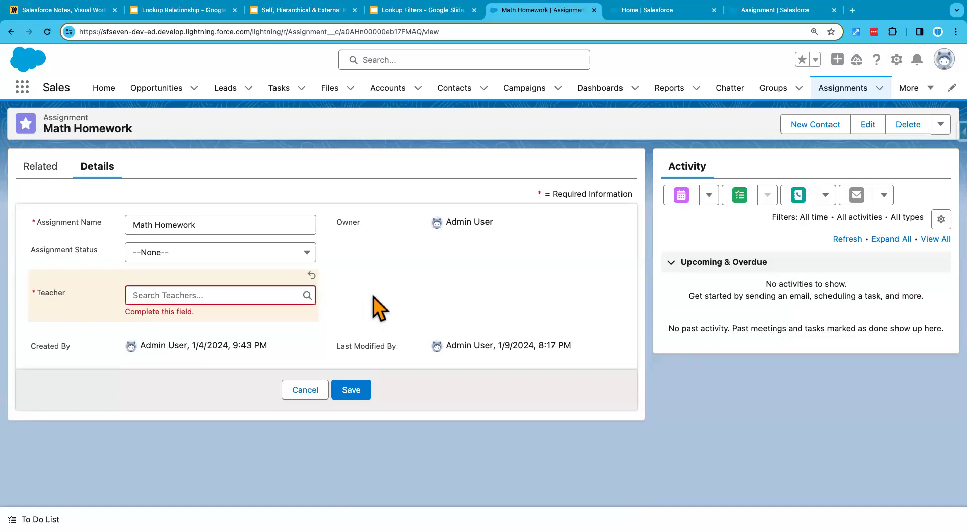
{"action": "left_click", "coordinate": [359, 391]}
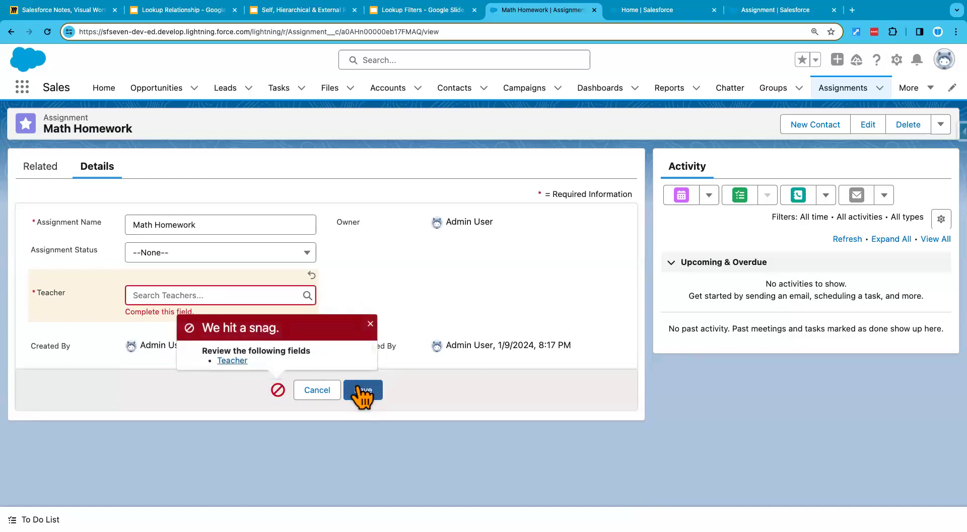
{"action": "left_click", "coordinate": [371, 324]}
Assign the existing recent teacher to Math Homework's Teacher lookup and save the assignment.
{"action": "left_click", "coordinate": [190, 295]}
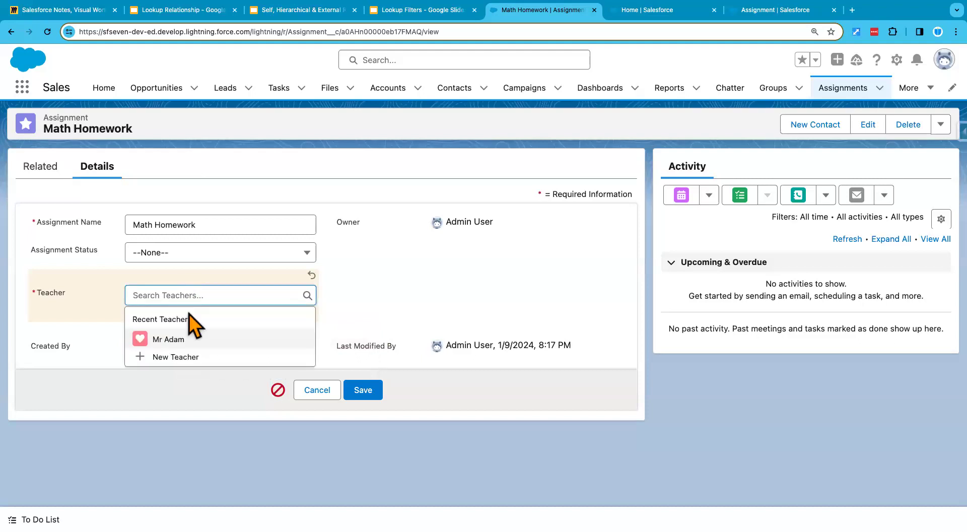
{"action": "left_click", "coordinate": [182, 336]}
{"action": "left_click", "coordinate": [365, 382]}
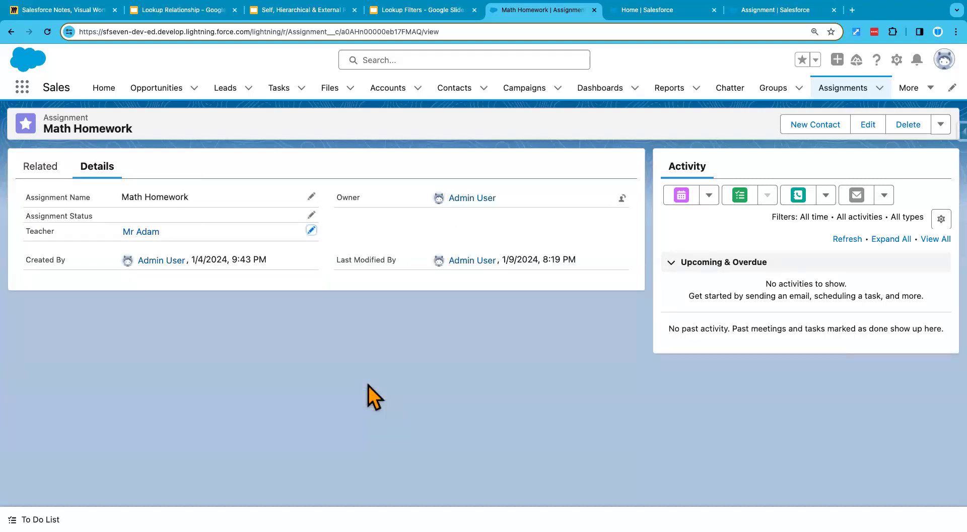
Switch to the Lookup Relationship deck in Google Slides and open slide 8, "Lookup Relationship characteristics #4".
{"action": "left_click", "coordinate": [186, 10]}
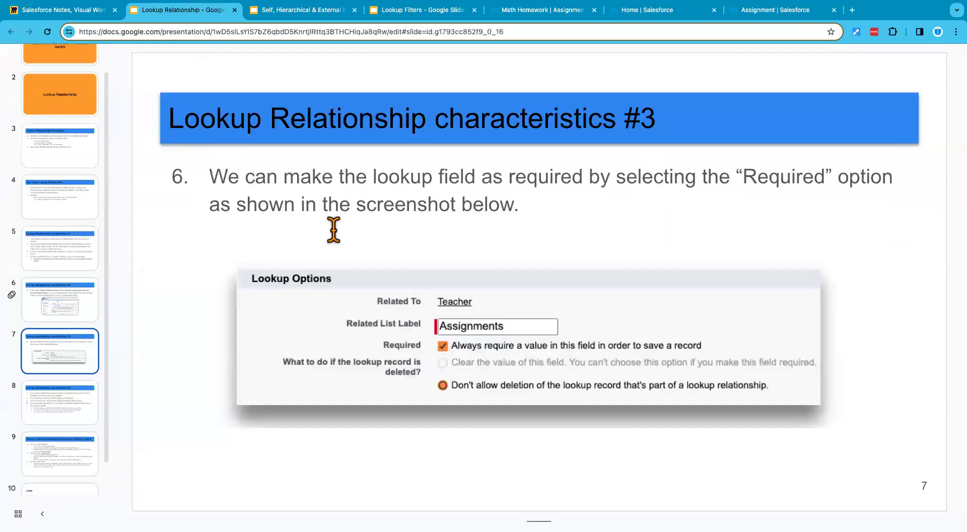
{"action": "left_click", "coordinate": [79, 408]}
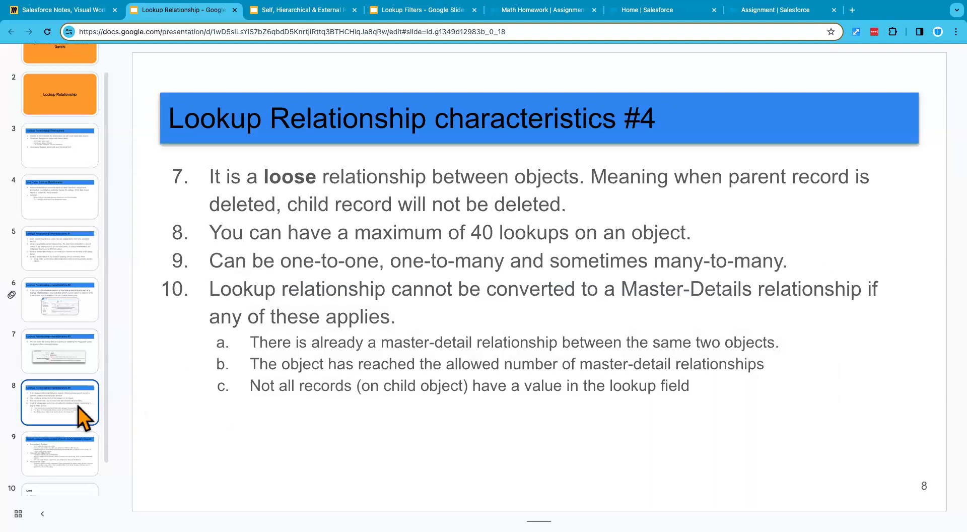